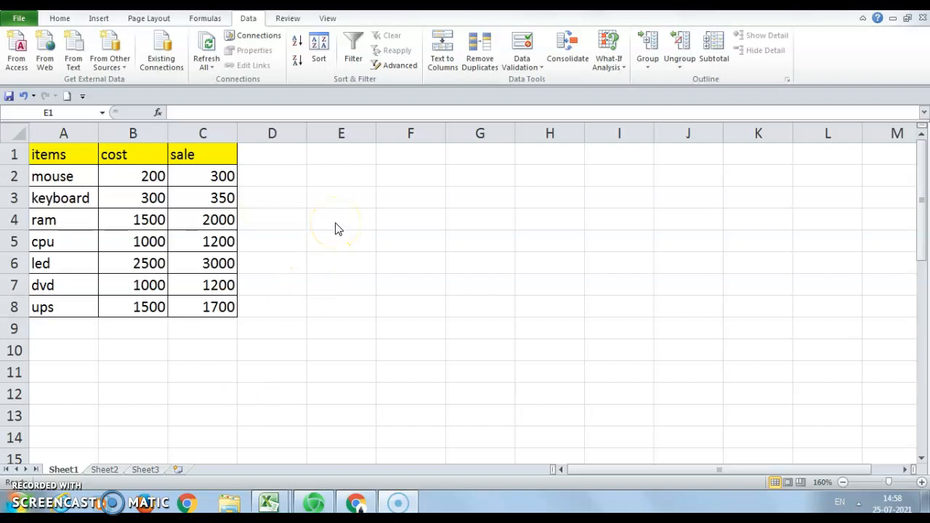
# Copy the header cells items, cost and sale from A1:C1 into the cells starting at E1.
pyautogui.click(348, 157)
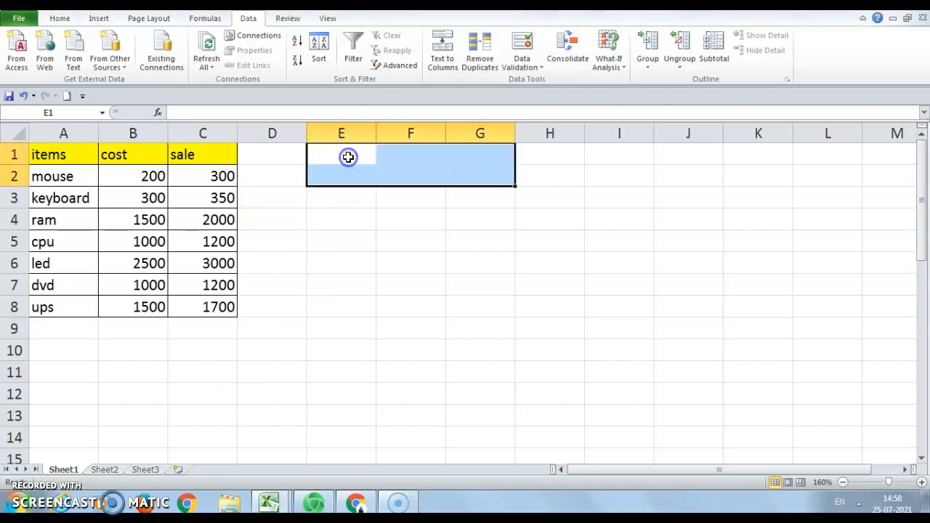
pyautogui.click(348, 157)
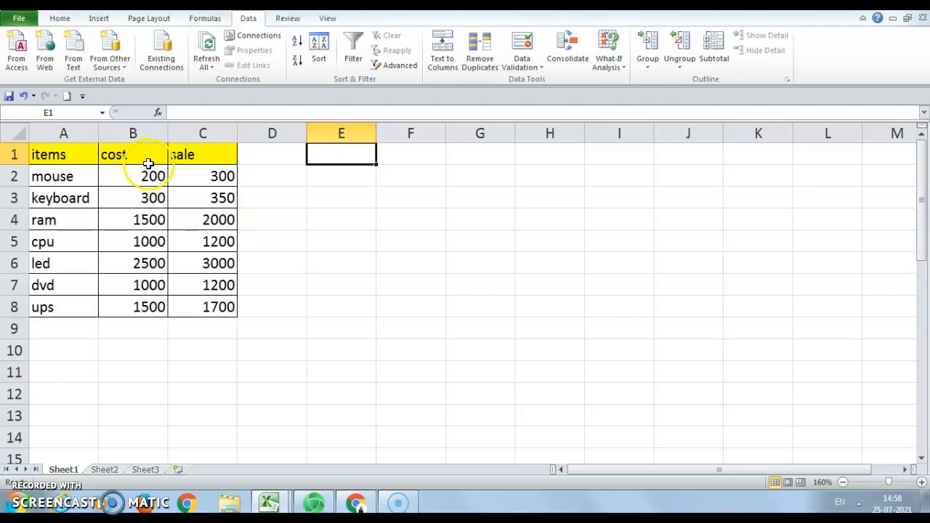
pyautogui.moveTo(70, 151); pyautogui.dragTo(194, 160)
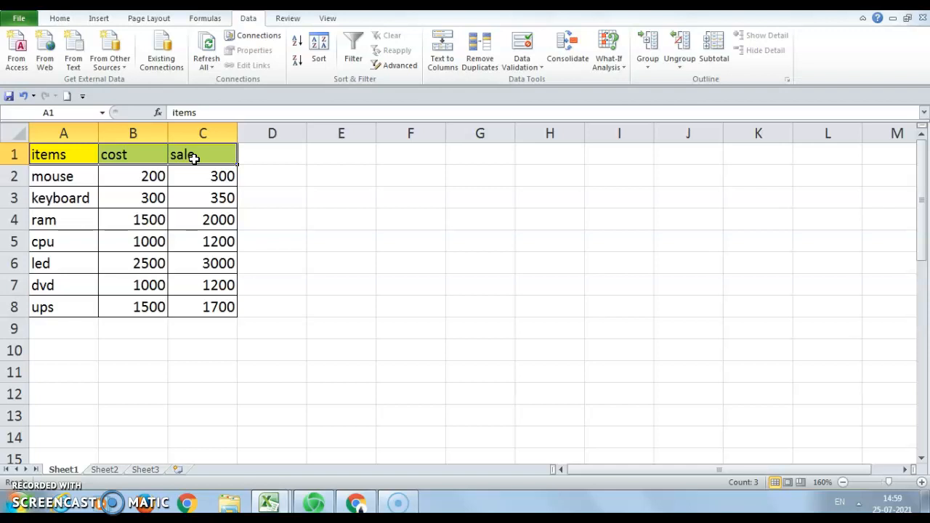
pyautogui.hotkey('ctrl', 'c')
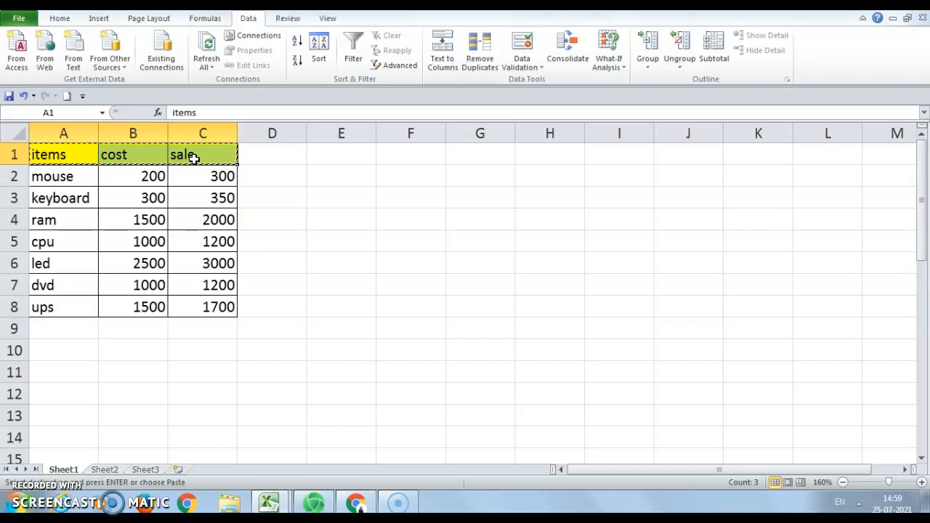
pyautogui.click(338, 157)
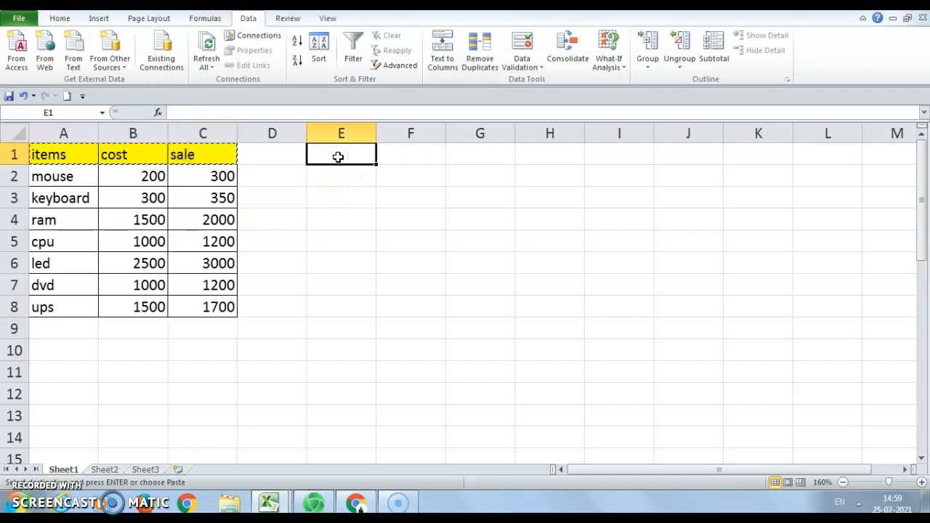
pyautogui.hotkey('ctrl', 'v')
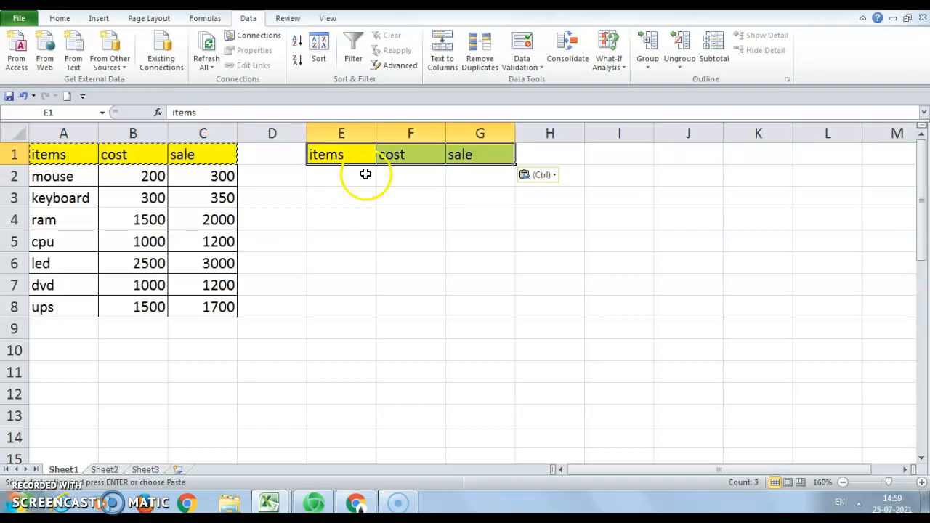
pyautogui.click(328, 174)
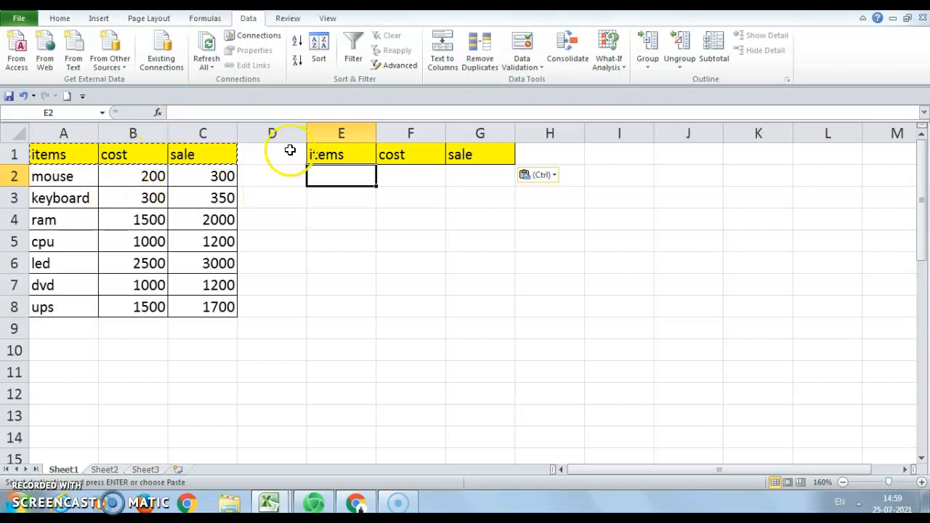
pyautogui.click(287, 154)
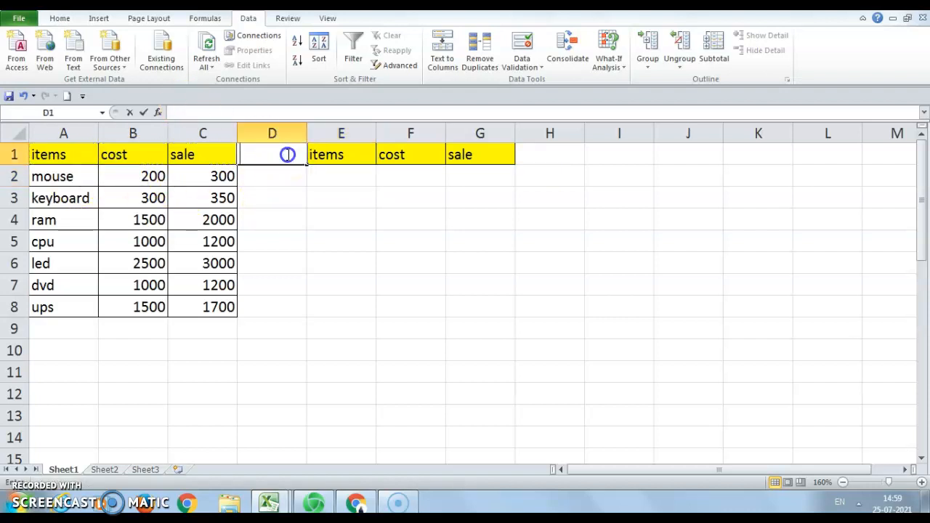
pyautogui.click(339, 175)
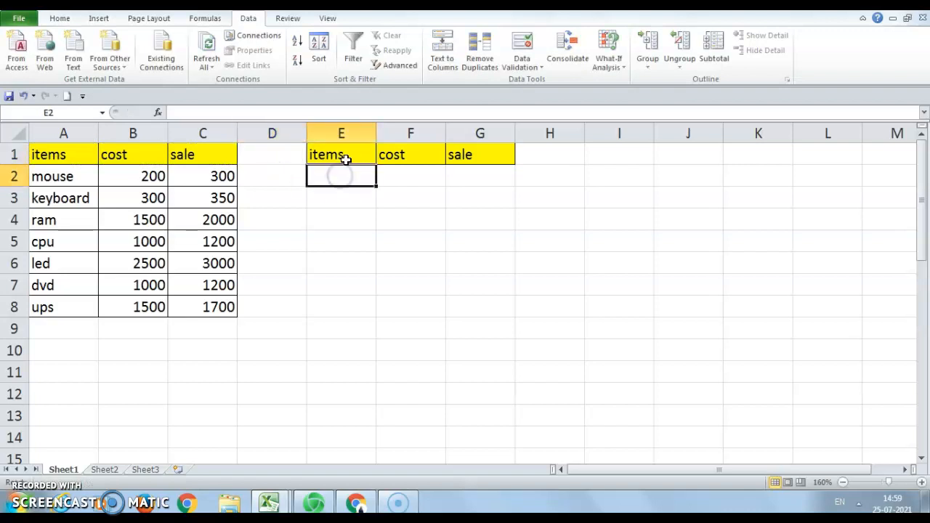
# Add a List data validation to E1 with the item names in $A$2:$A$8 as source, and check its dropdown.
pyautogui.click(351, 154)
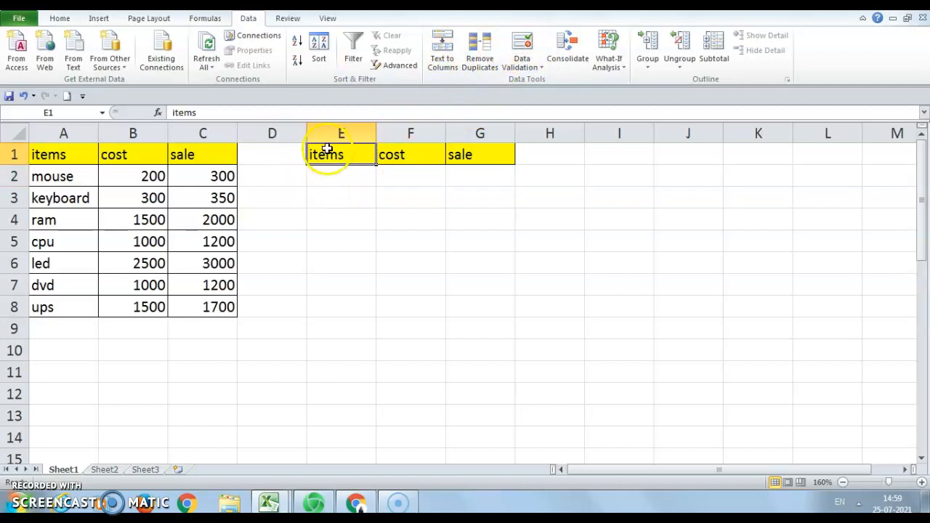
pyautogui.click(526, 65)
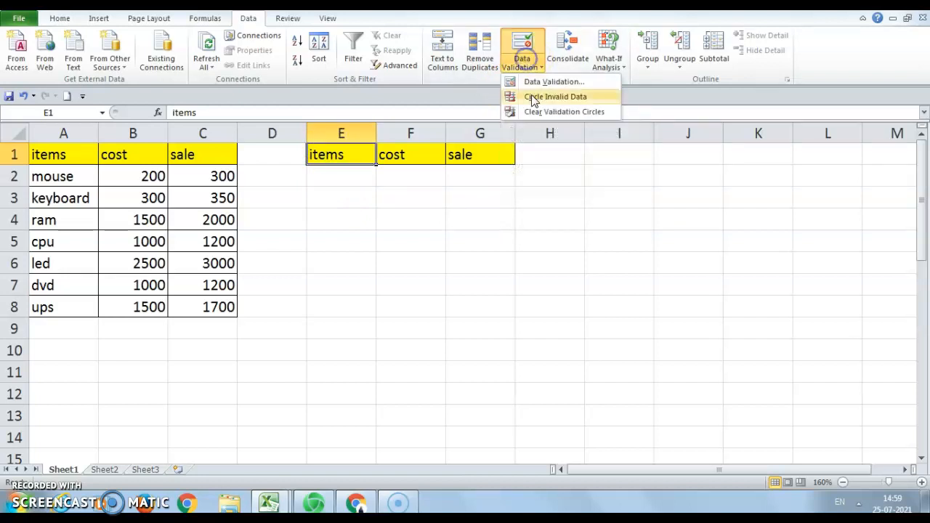
pyautogui.click(552, 82)
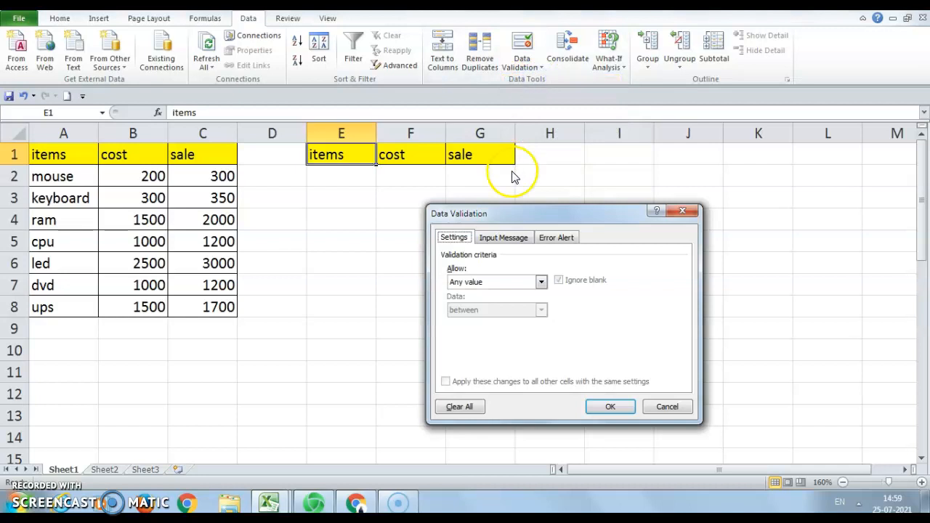
pyautogui.click(541, 283)
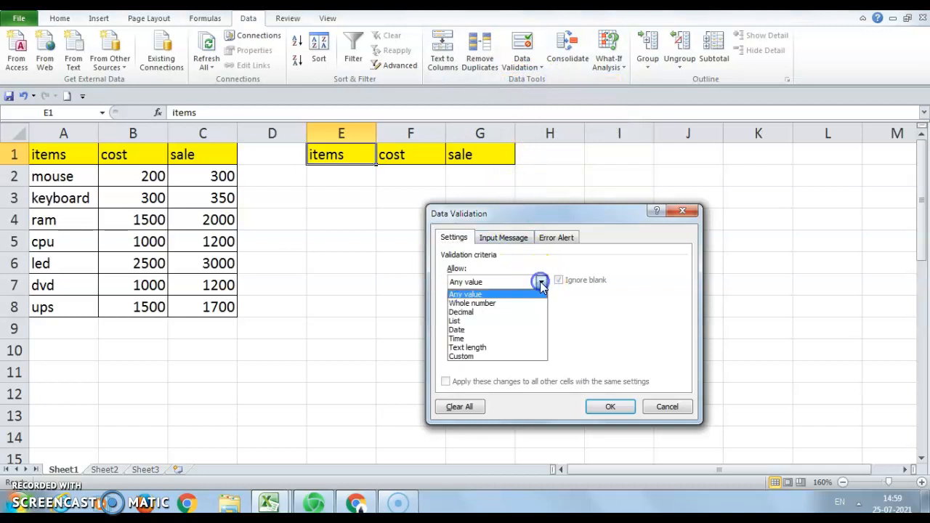
pyautogui.click(507, 326)
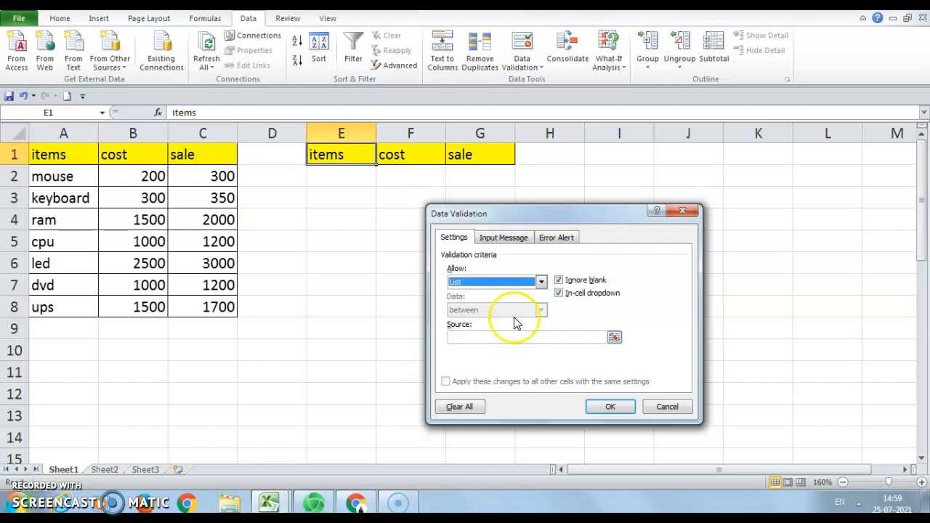
pyautogui.click(614, 338)
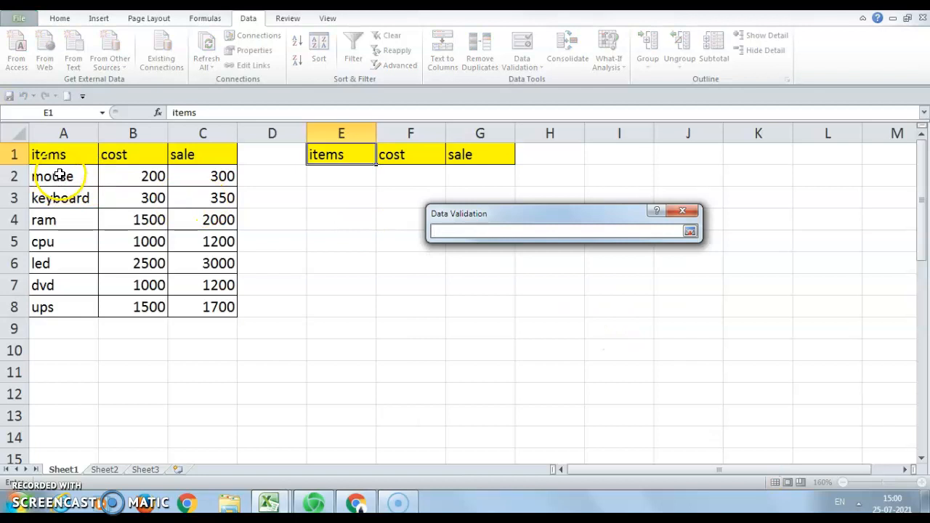
pyautogui.moveTo(60, 176); pyautogui.dragTo(64, 312)
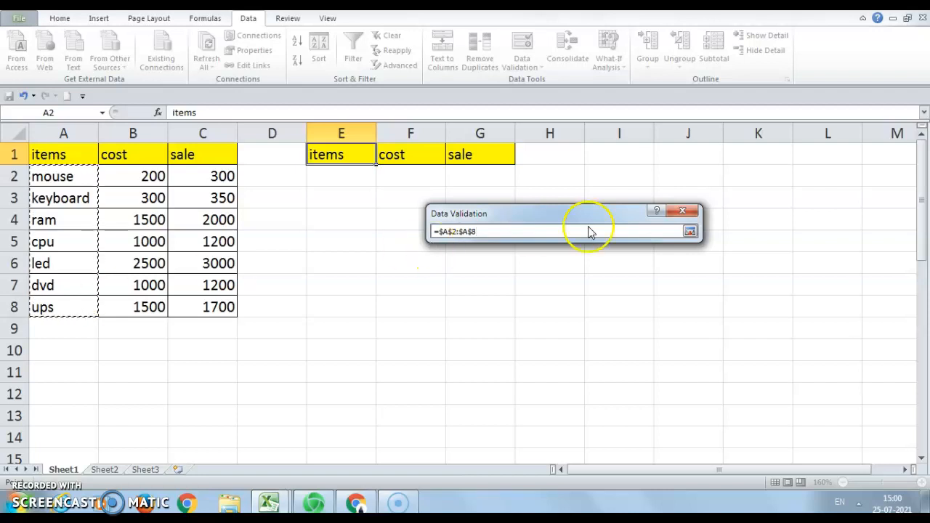
pyautogui.click(690, 233)
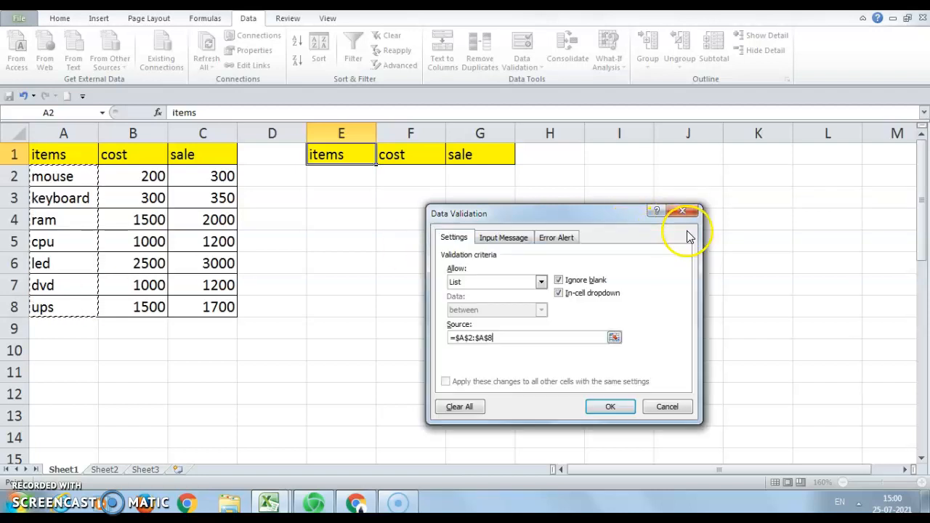
pyautogui.click(604, 407)
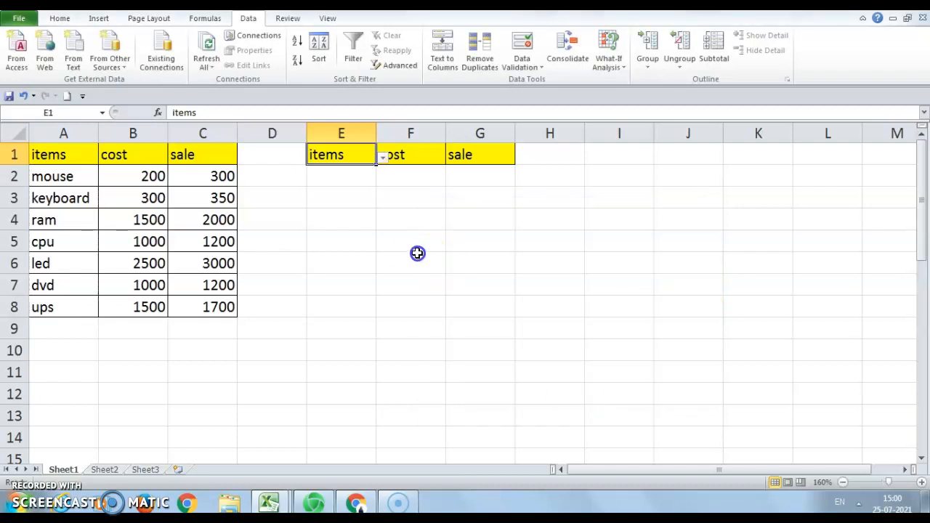
pyautogui.click(383, 157)
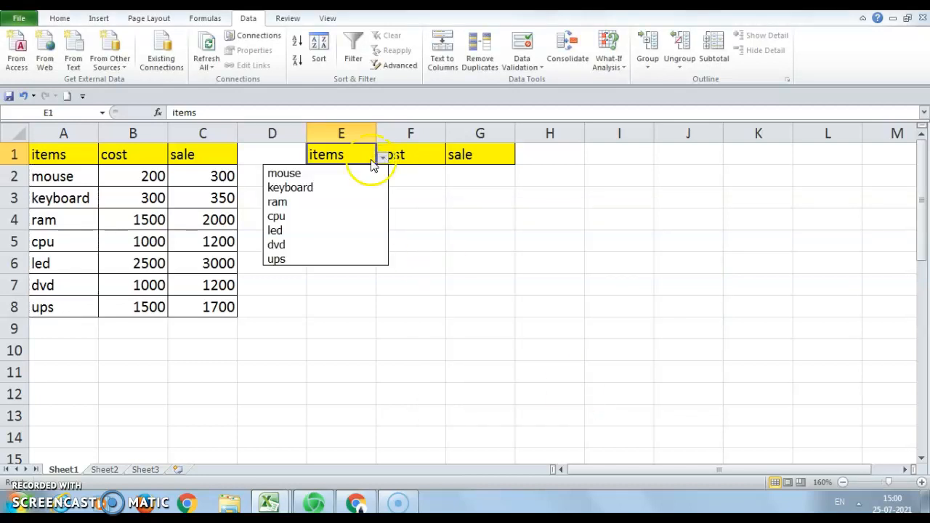
pyautogui.click(413, 193)
# Enter a VLOOKUP in E2 with lookup value E1, table array A1:C8, column index 1 and range lookup 0.
pyautogui.click(335, 172)
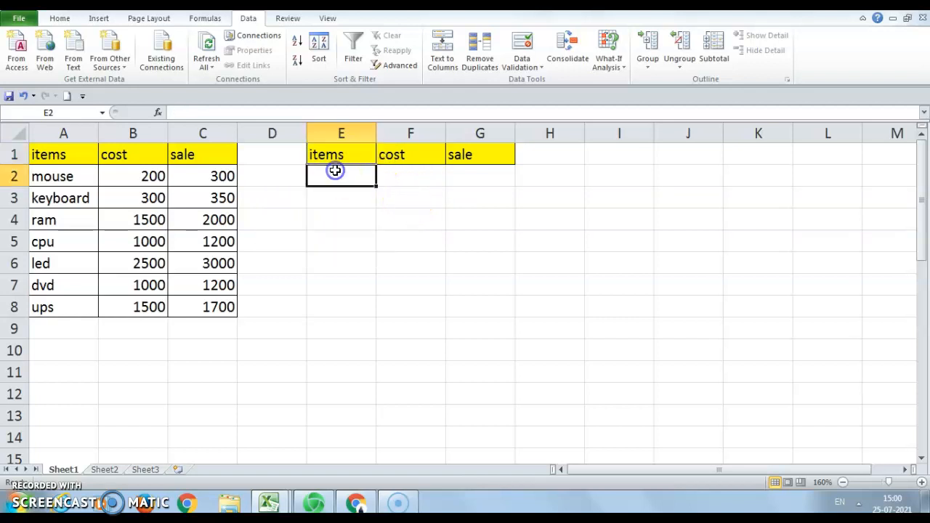
pyautogui.write('=vl')
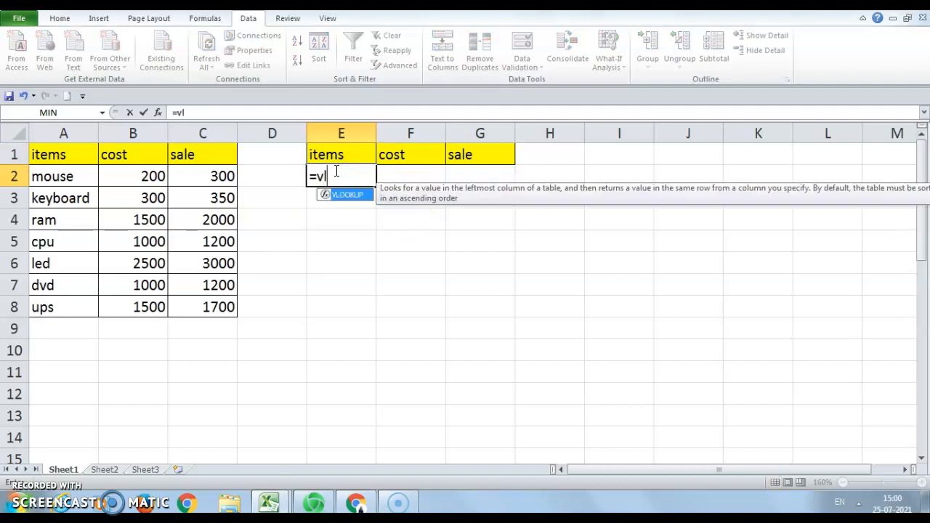
pyautogui.doubleClick(343, 195)
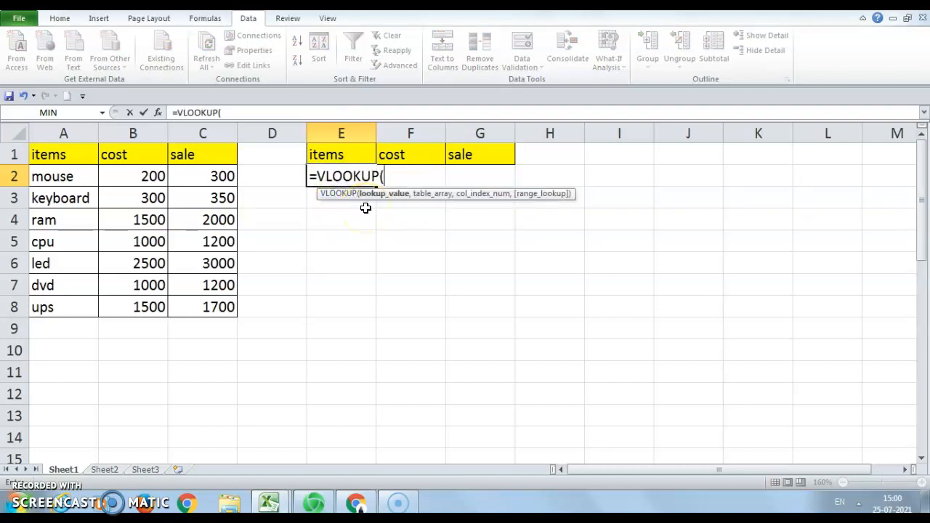
pyautogui.hotkey('ctrl', 'a')
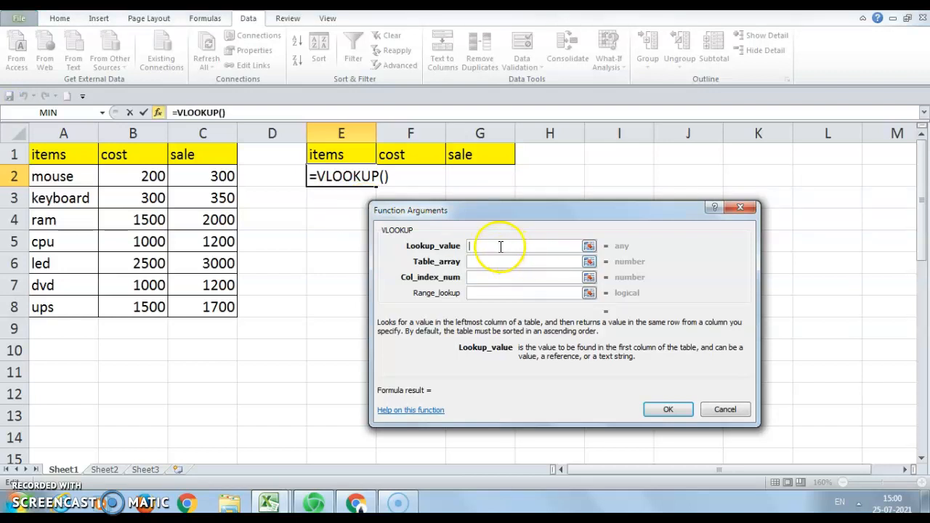
pyautogui.click(347, 155)
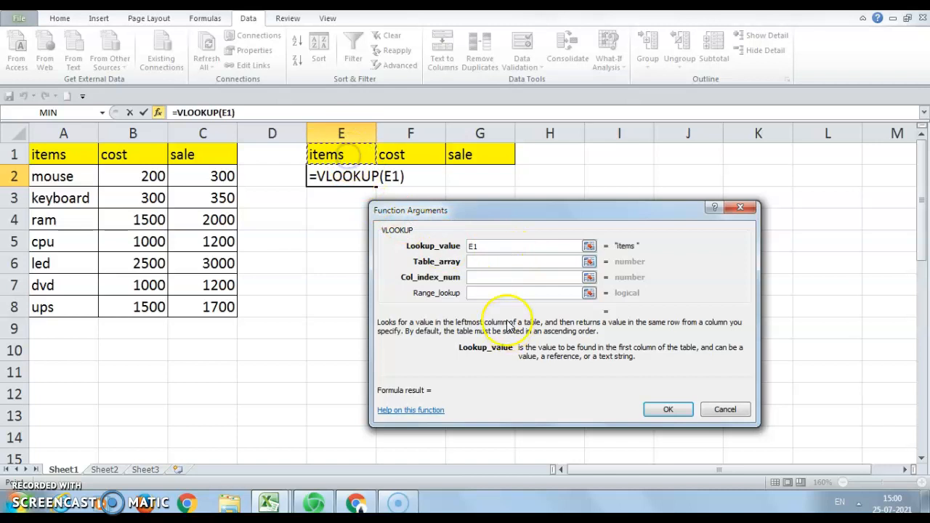
pyautogui.click(492, 262)
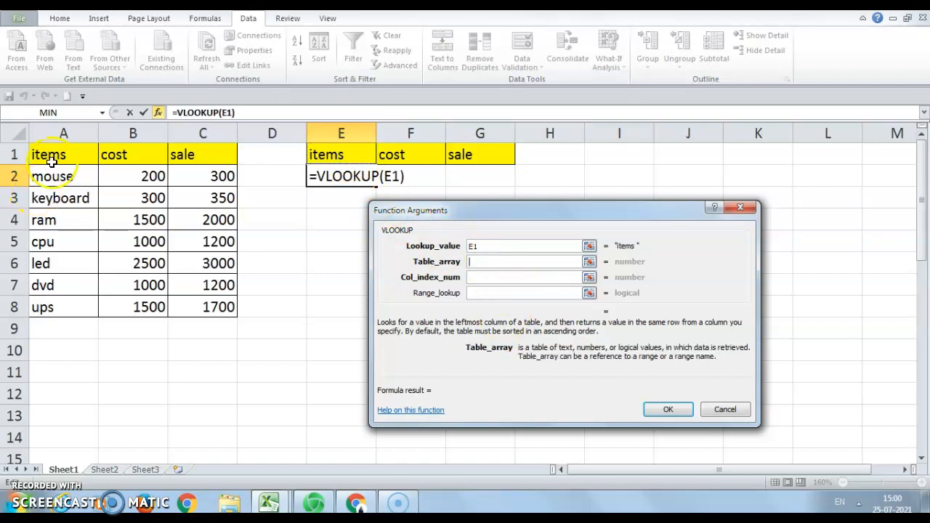
pyautogui.moveTo(48, 155); pyautogui.dragTo(209, 306)
pyautogui.click(522, 276)
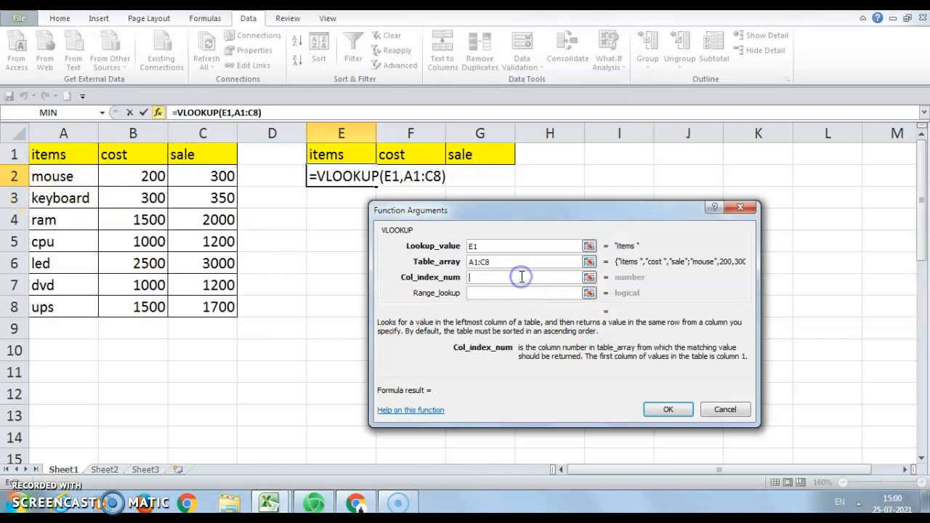
pyautogui.write('1')
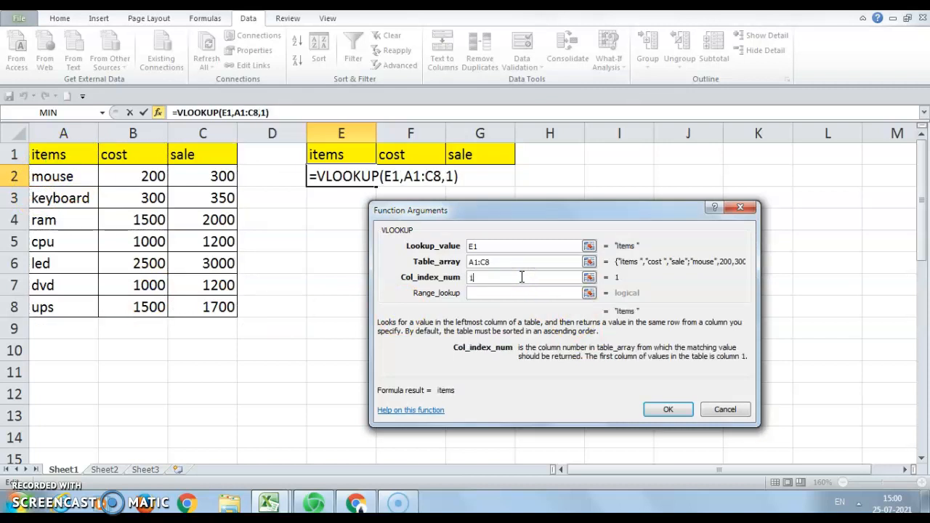
pyautogui.click(502, 291)
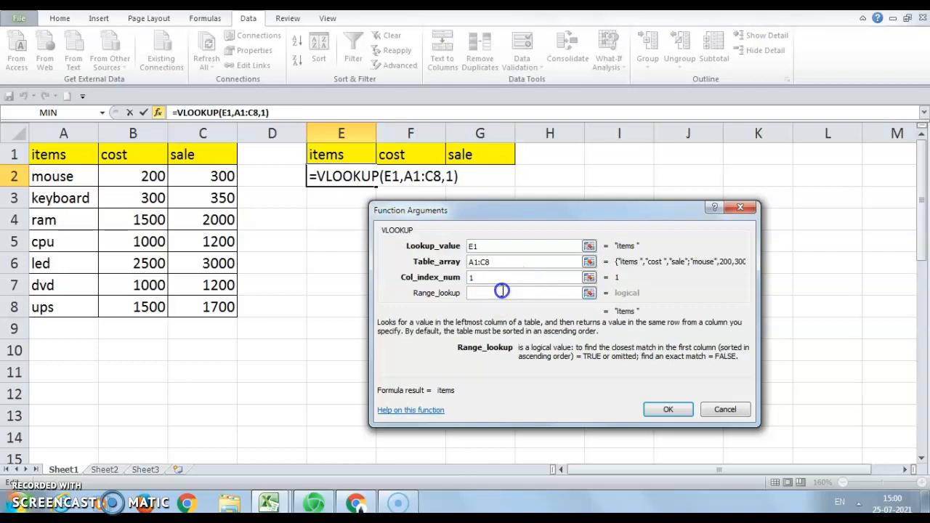
pyautogui.write('0')
pyautogui.click(661, 410)
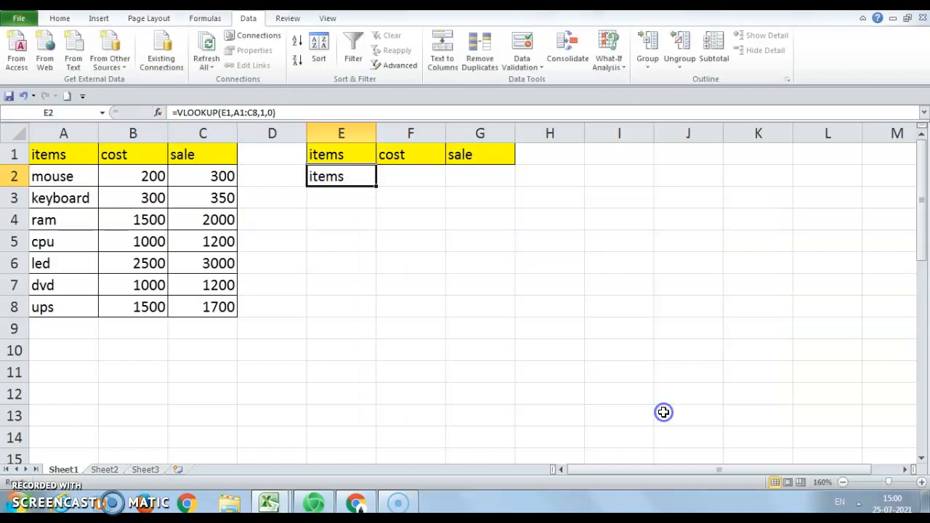
# Add a List data validation to F1 with the cost values in $B$2:$B$8 as source, and check its dropdown.
pyautogui.click(410, 155)
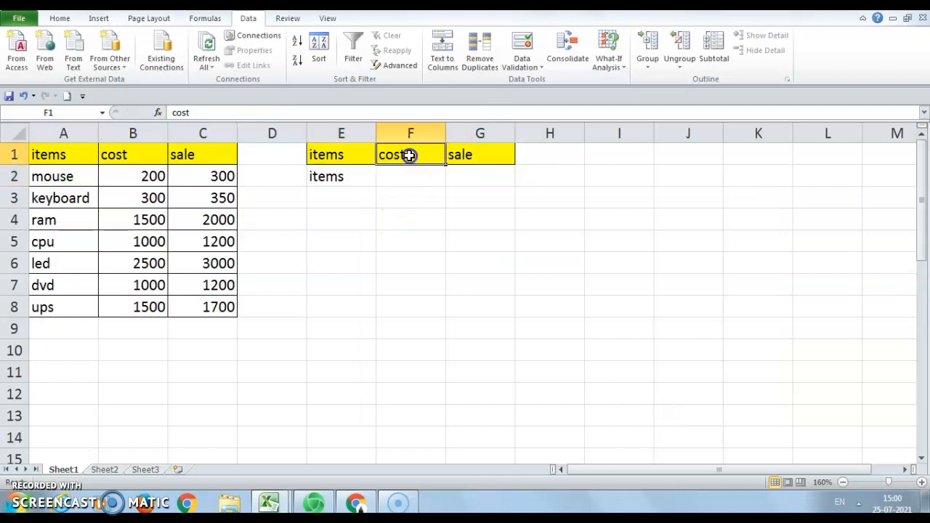
pyautogui.click(521, 60)
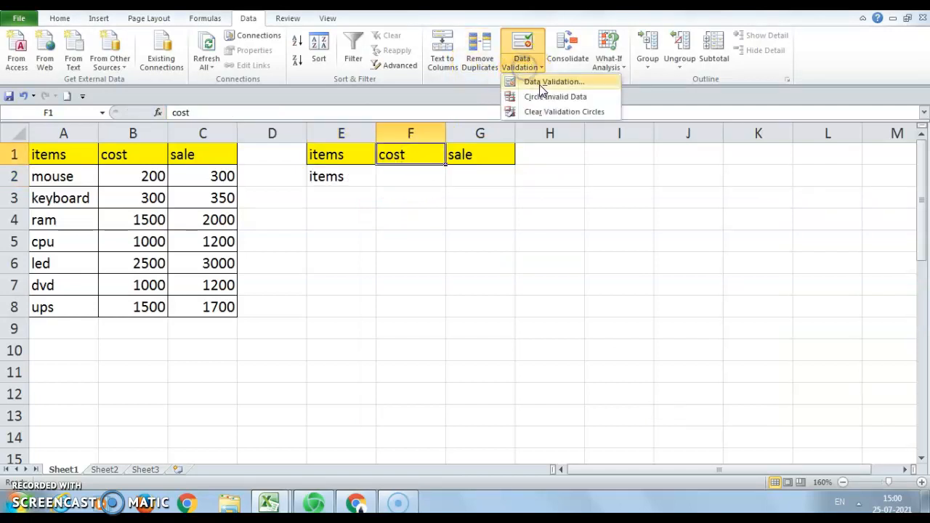
pyautogui.click(541, 83)
pyautogui.click(541, 282)
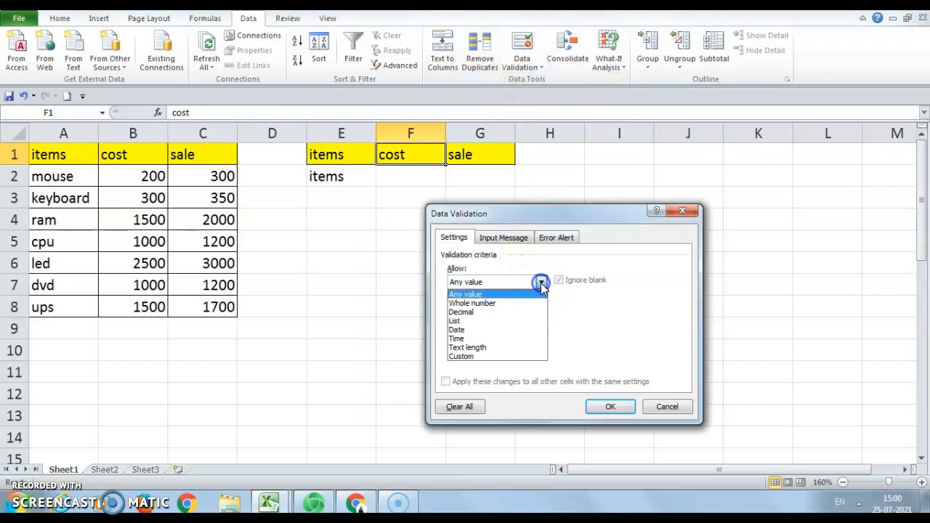
pyautogui.click(501, 321)
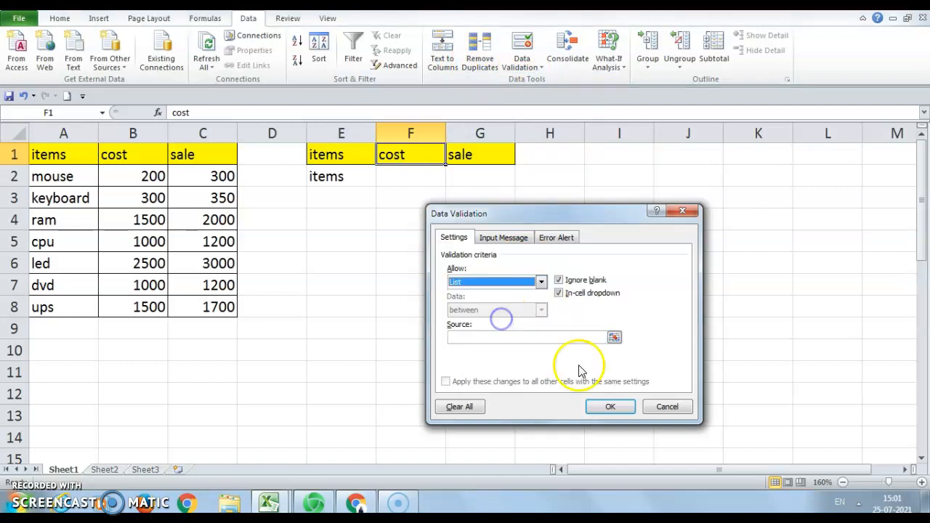
pyautogui.click(614, 339)
pyautogui.moveTo(145, 180); pyautogui.dragTo(150, 301)
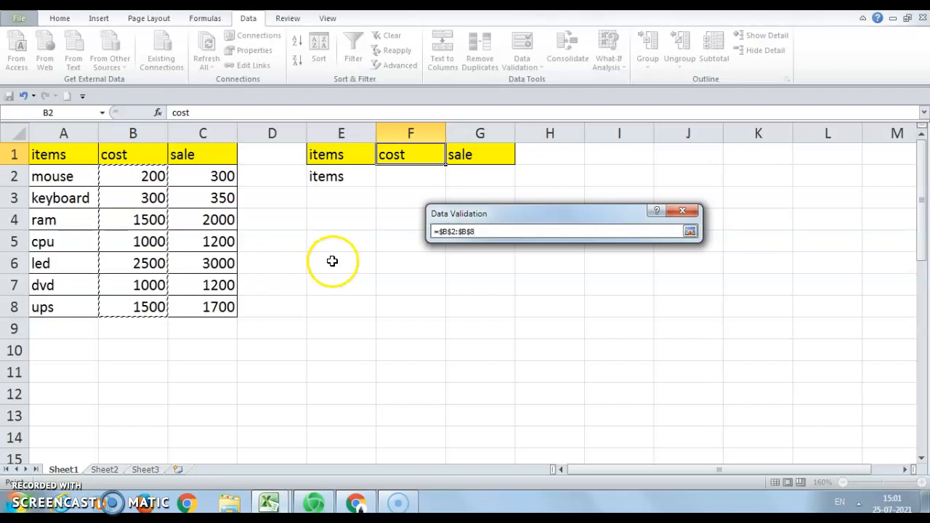
pyautogui.click(689, 231)
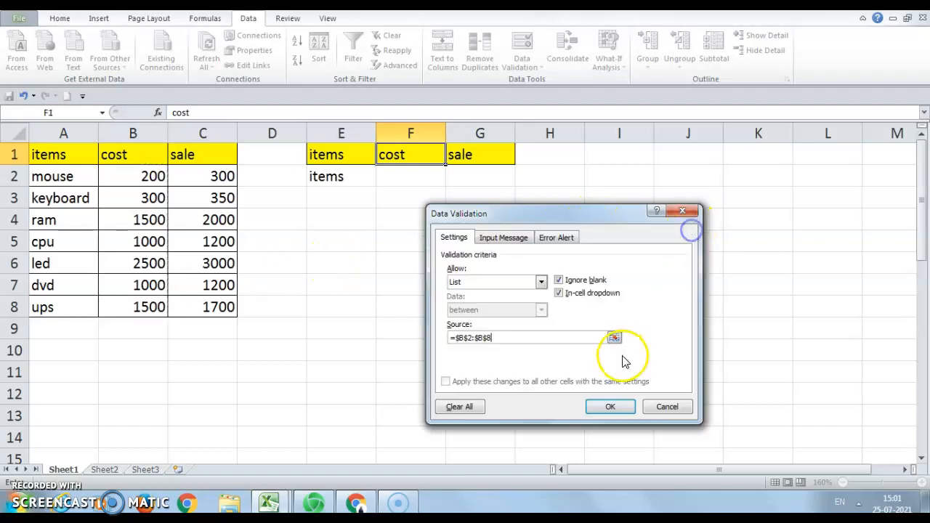
pyautogui.click(606, 406)
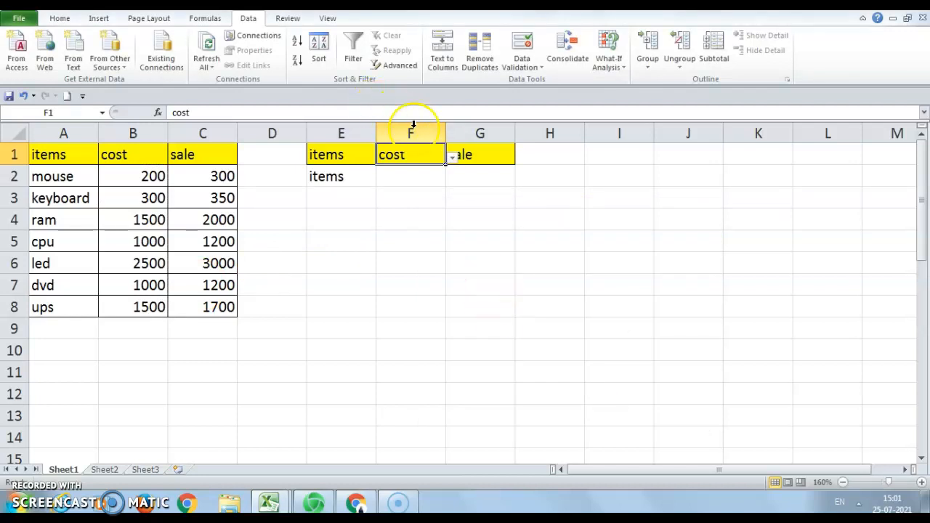
pyautogui.click(452, 158)
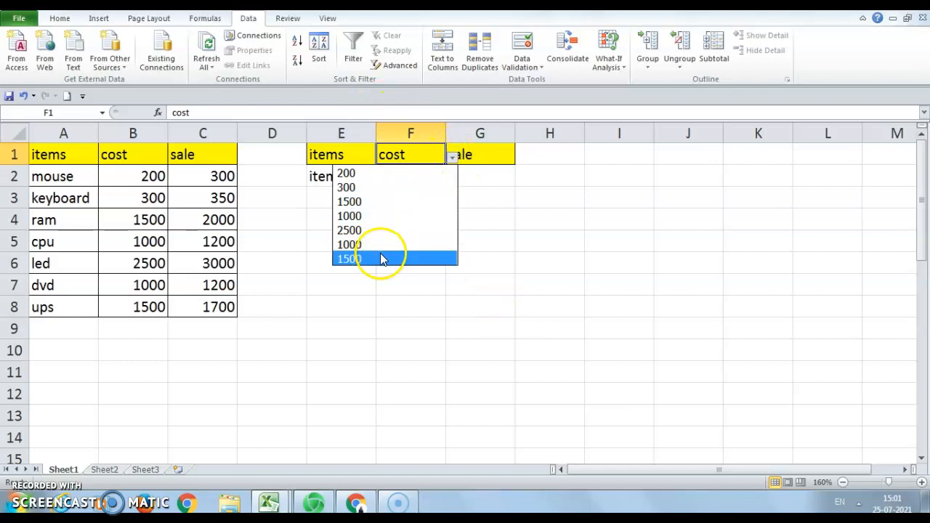
pyautogui.click(380, 293)
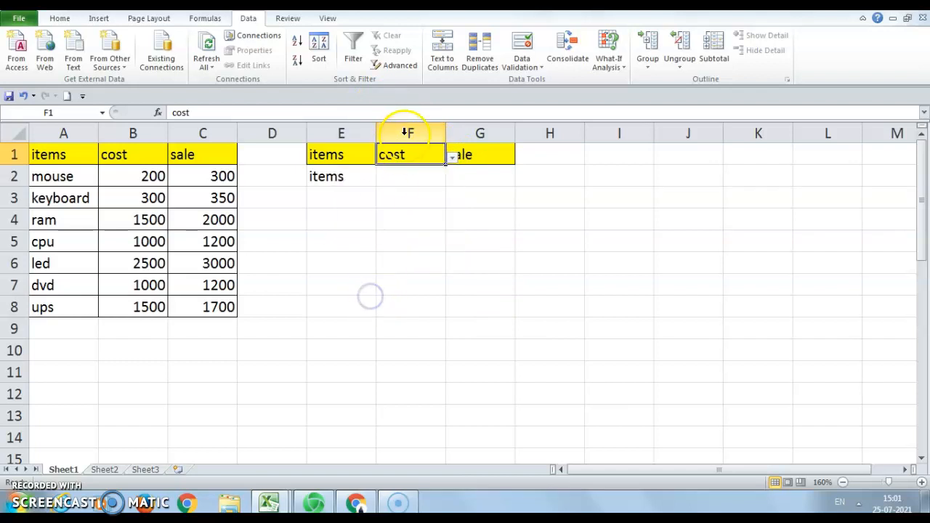
# Enter a VLOOKUP in F2 with lookup value E1, table array A1:C8, column index 2 and range lookup 0.
pyautogui.click(410, 176)
pyautogui.write('=')
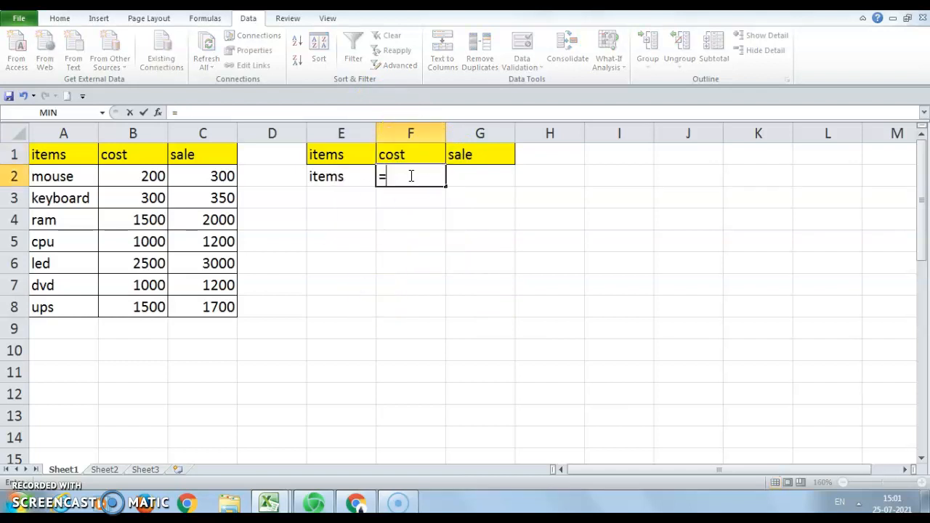
pyautogui.write('v')
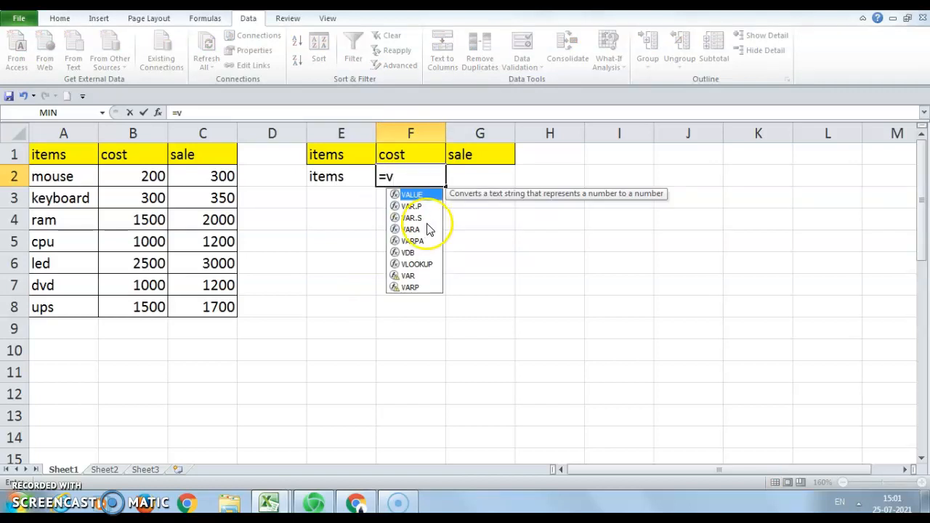
pyautogui.click(426, 264)
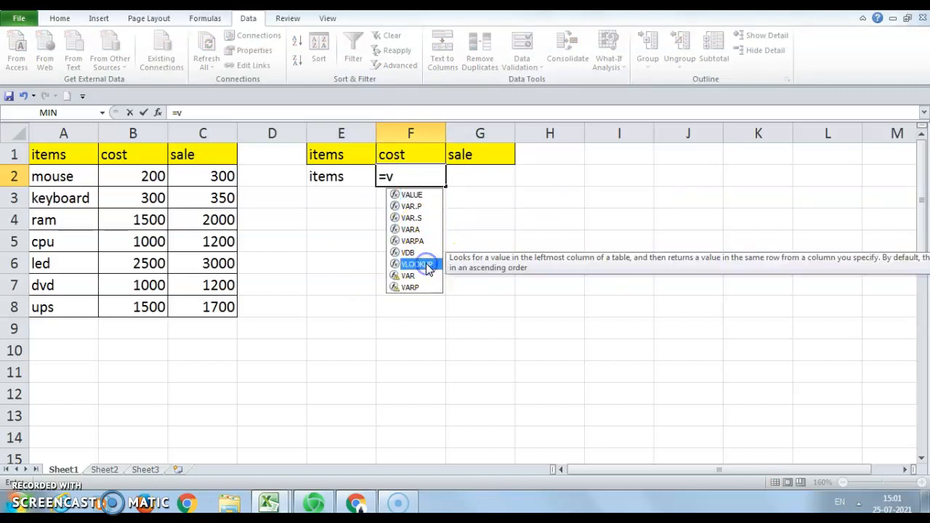
pyautogui.doubleClick(425, 264)
pyautogui.click(426, 263)
pyautogui.press('BackSpace')
pyautogui.press('BackSpace')
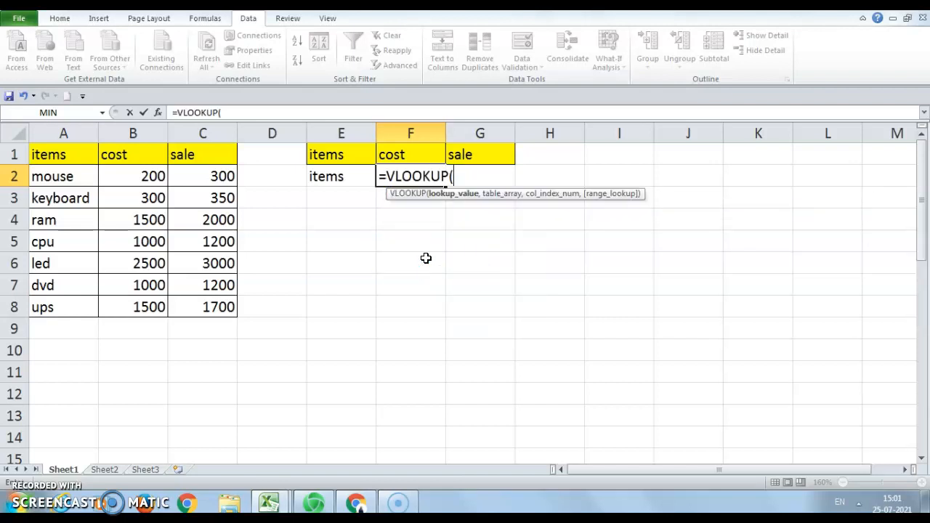
pyautogui.hotkey('ctrl', 'a')
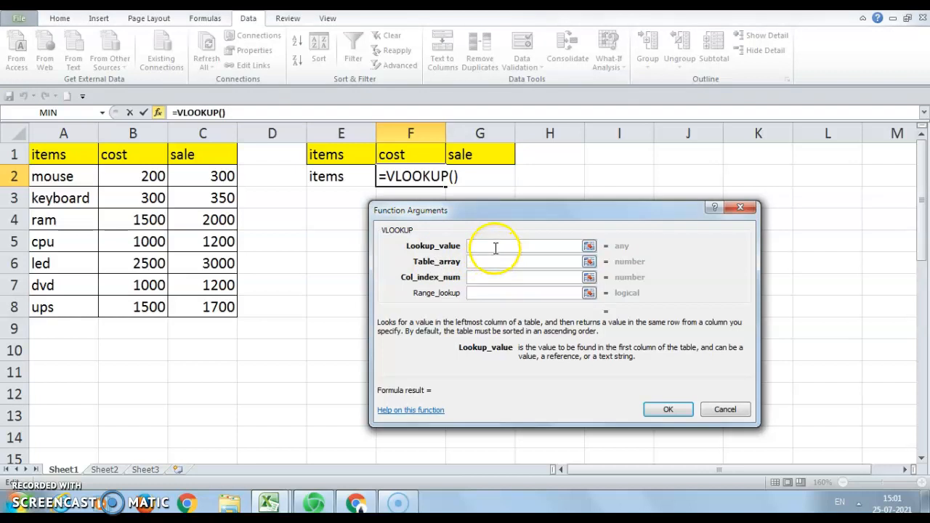
pyautogui.click(352, 155)
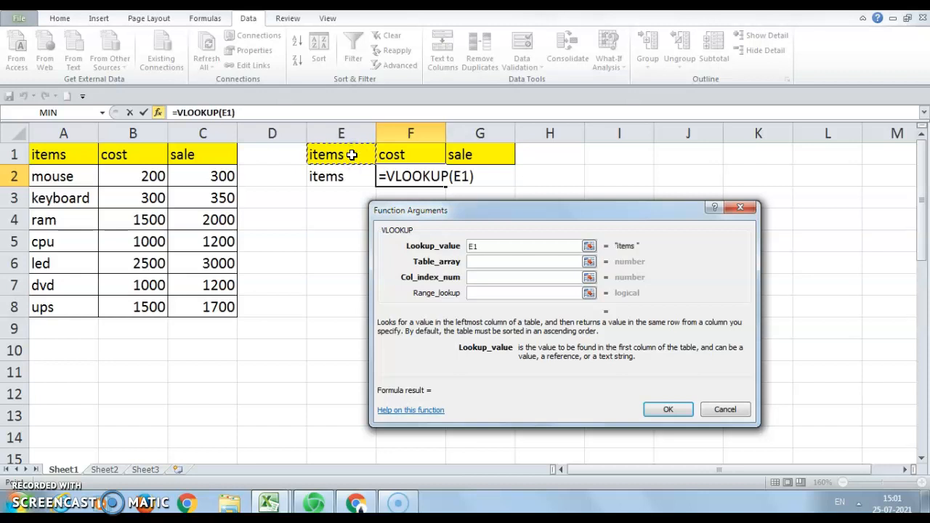
pyautogui.click(494, 263)
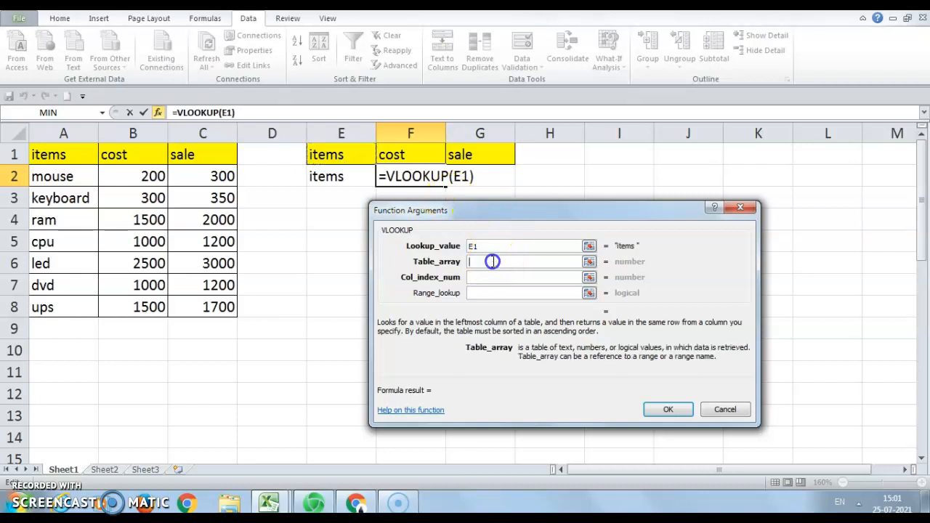
pyautogui.moveTo(43, 155); pyautogui.dragTo(209, 307)
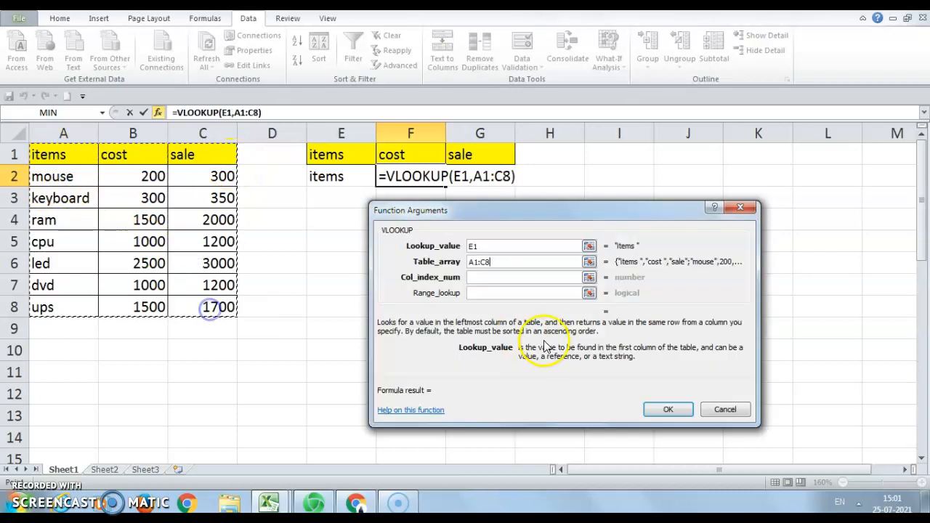
pyautogui.write('2')
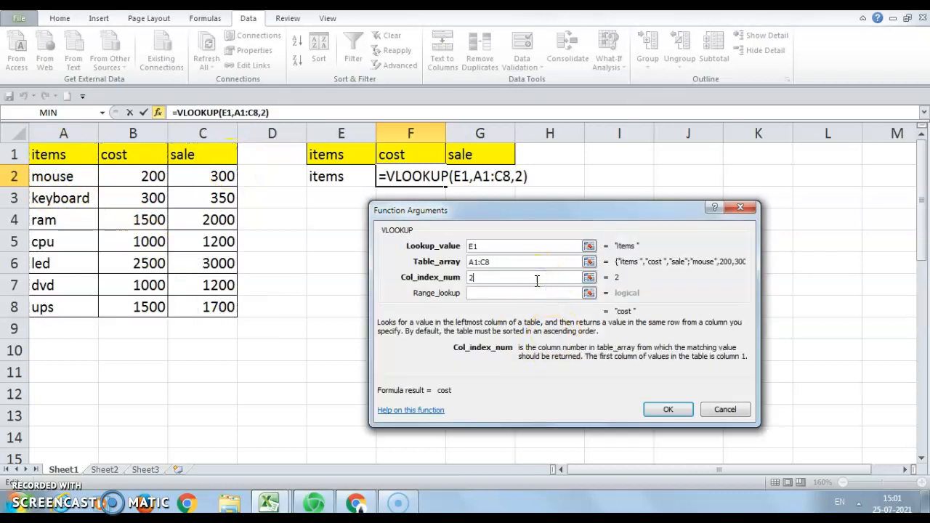
pyautogui.click(512, 293)
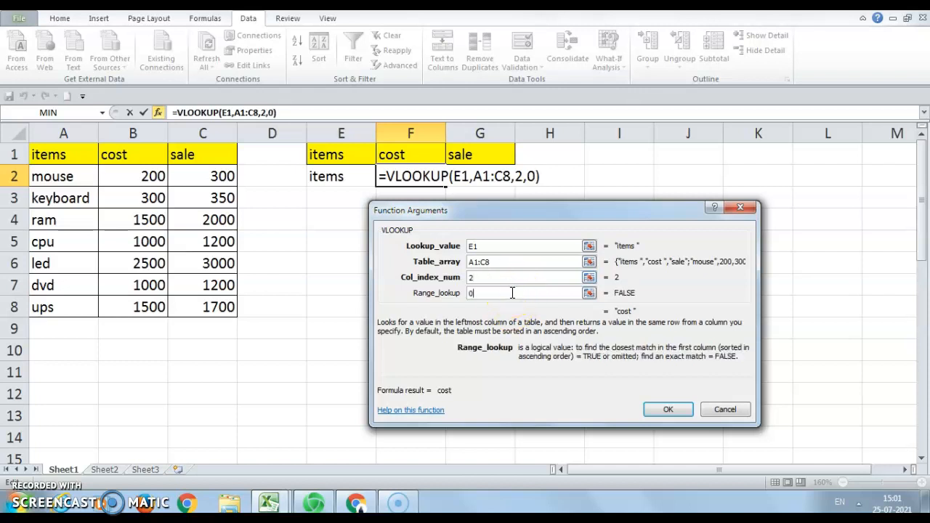
pyautogui.press('Return')
# Add a List data validation to G1 with the sale values in $C$2:$C$8 as source, and check its dropdown.
pyautogui.click(480, 156)
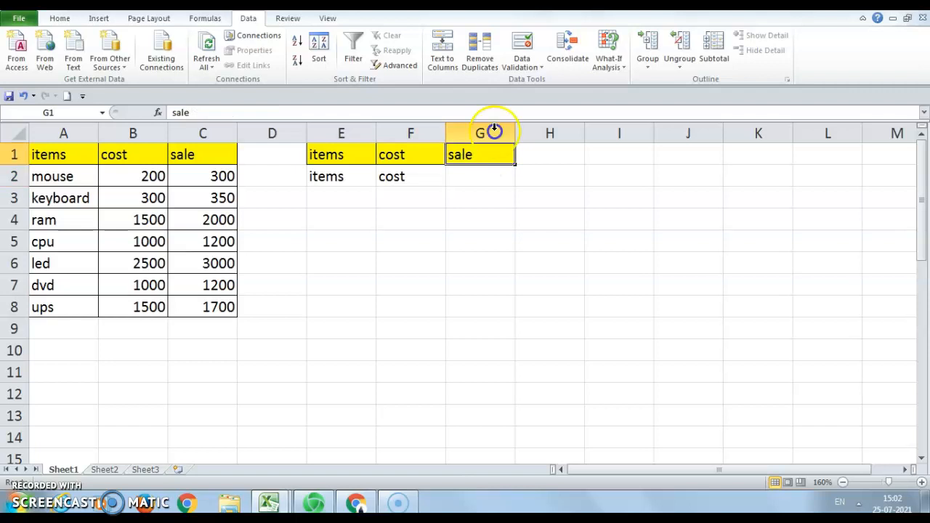
pyautogui.click(529, 64)
pyautogui.click(535, 83)
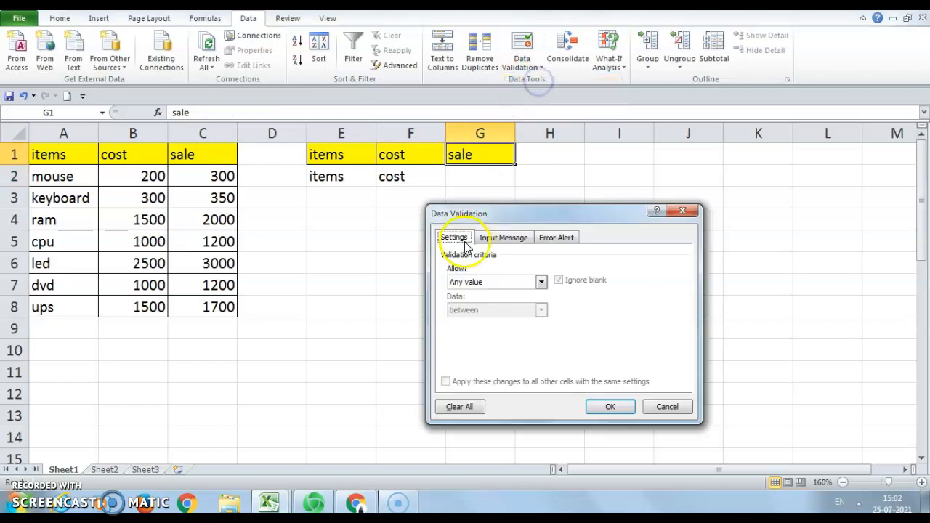
pyautogui.click(541, 282)
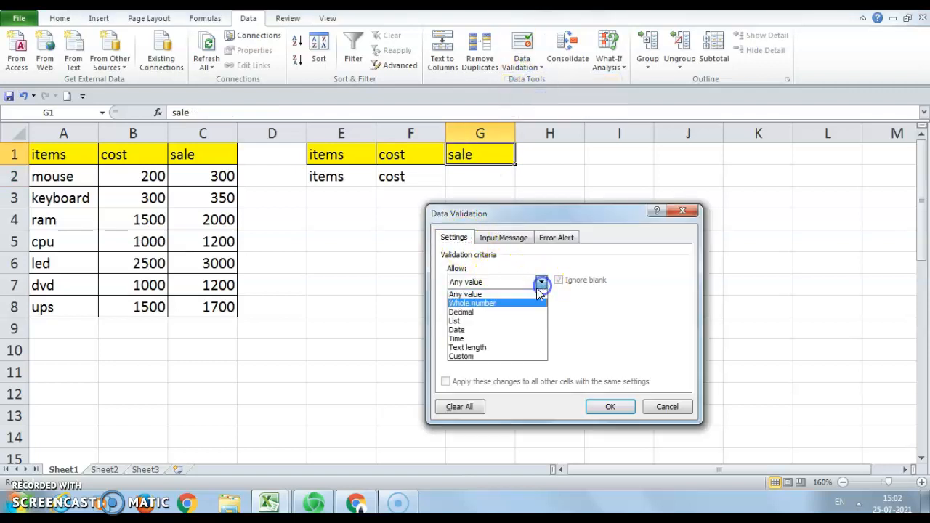
pyautogui.click(479, 324)
pyautogui.click(614, 337)
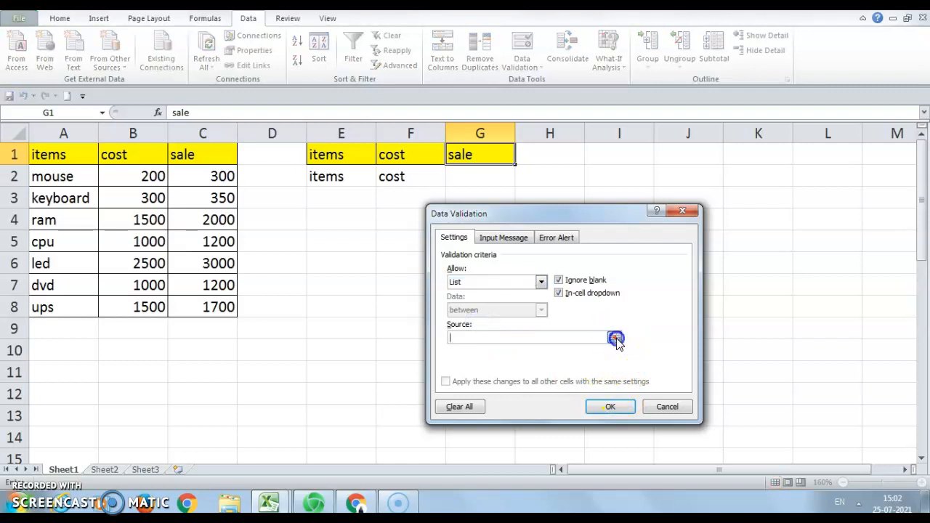
pyautogui.moveTo(222, 175); pyautogui.dragTo(209, 307)
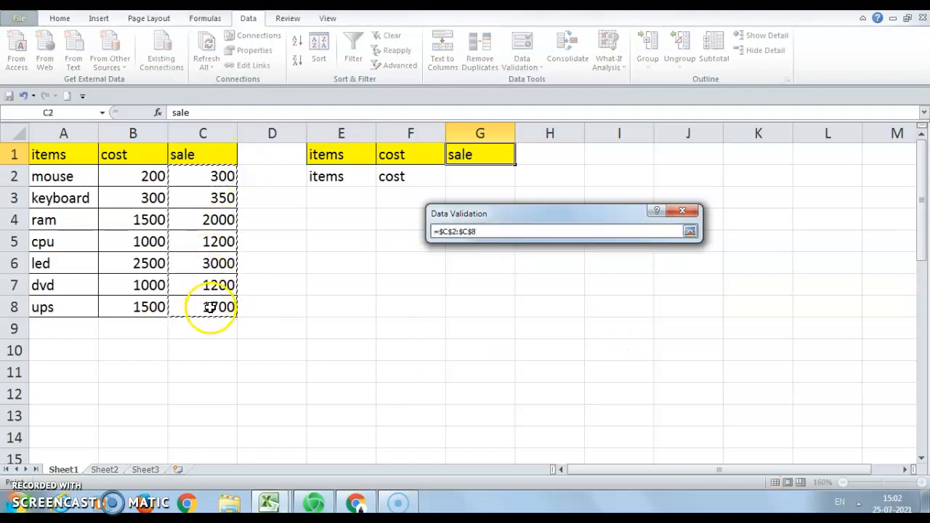
pyautogui.click(690, 231)
pyautogui.click(611, 406)
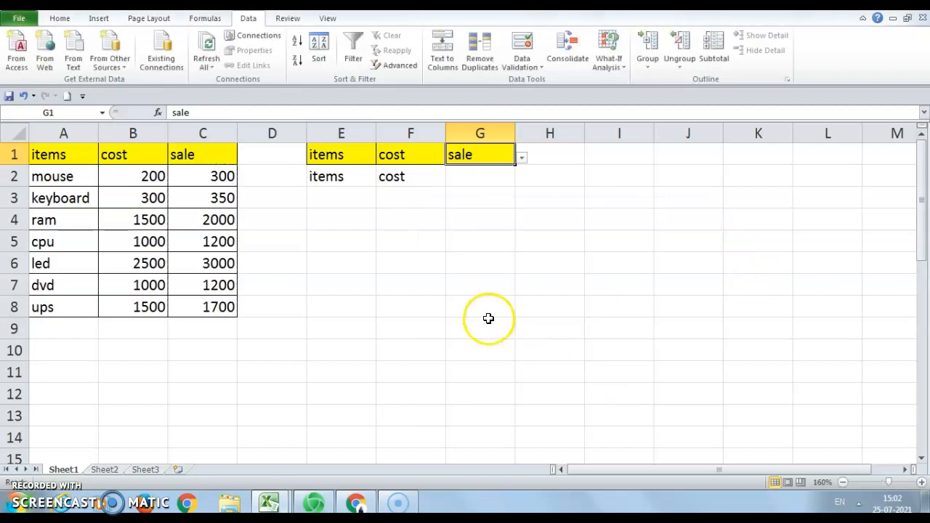
pyautogui.click(523, 158)
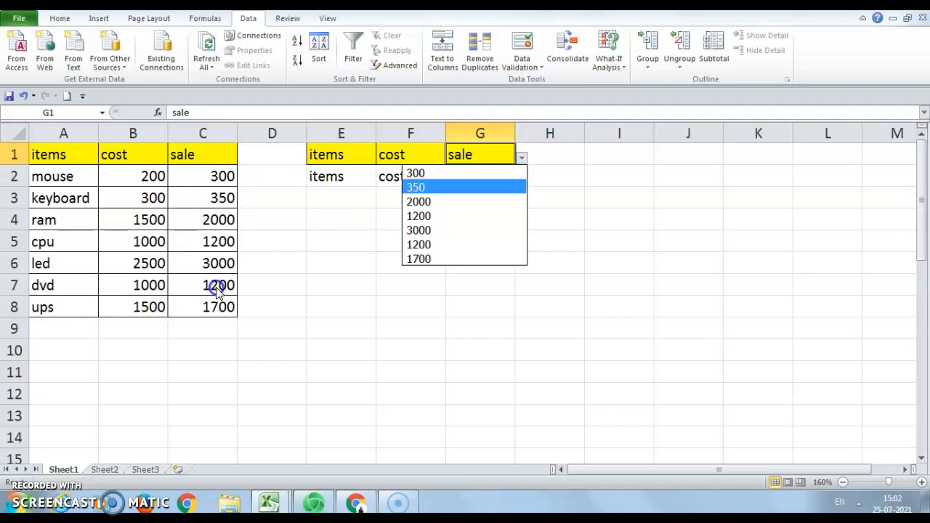
pyautogui.click(519, 296)
# Start a VLOOKUP formula in G2 beneath the copied sale header.
pyautogui.click(497, 183)
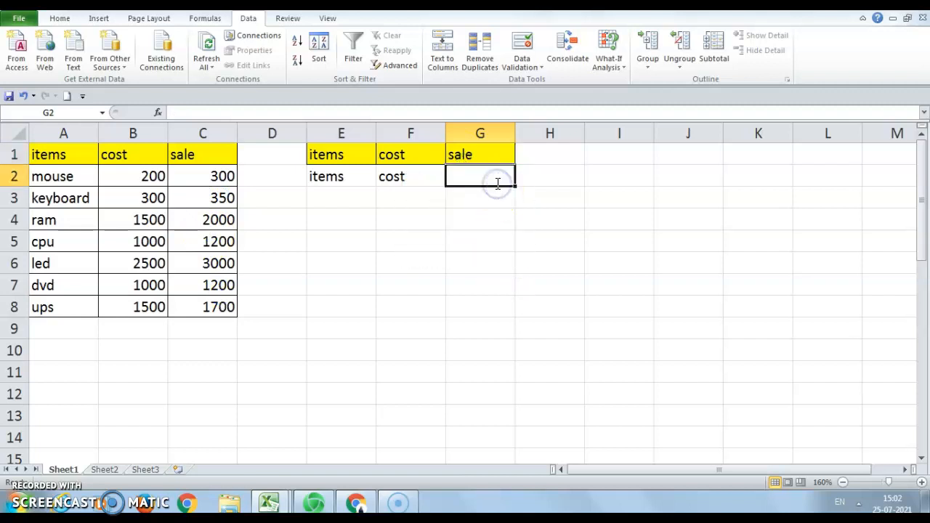
pyautogui.write('=vl')
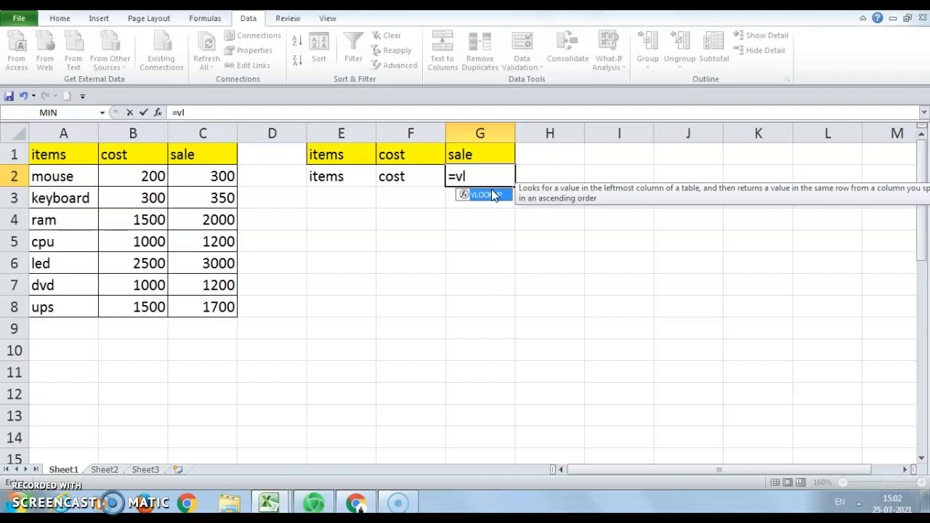
pyautogui.doubleClick(492, 197)
pyautogui.click(488, 194)
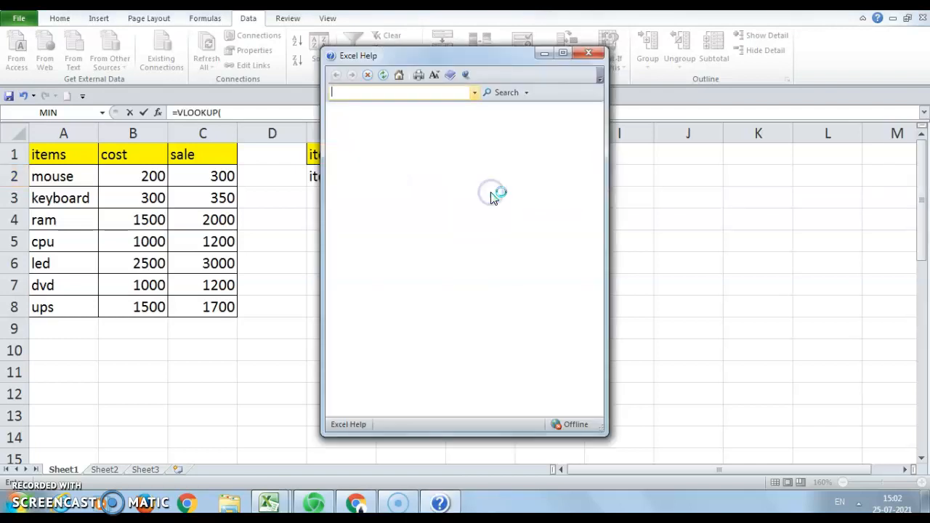
pyautogui.click(589, 55)
pyautogui.click(404, 201)
pyautogui.doubleClick(404, 201)
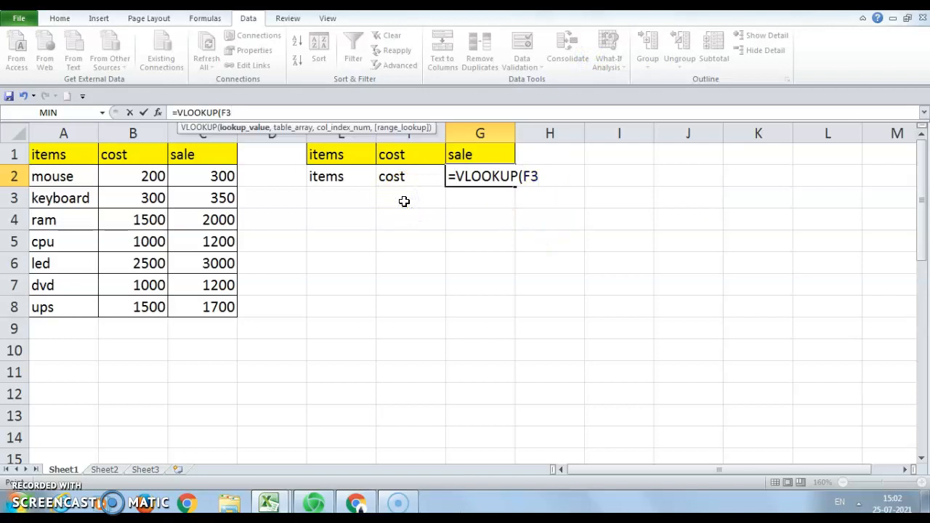
pyautogui.press('BackSpace')
pyautogui.press('BackSpace')
# Complete the G2 VLOOKUP with lookup value E1, table array A1:C8, column index 3 and range lookup 0.
pyautogui.hotkey('ctrl', 'a')
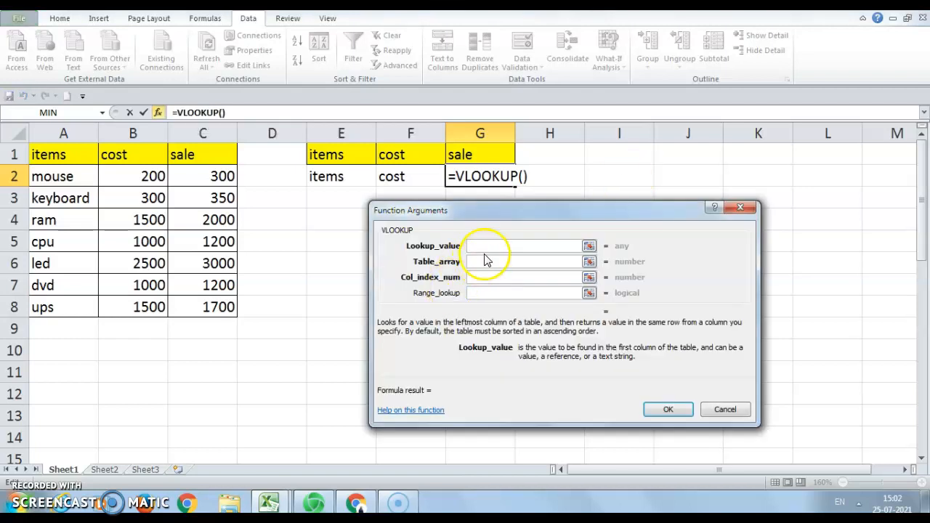
pyautogui.click(357, 151)
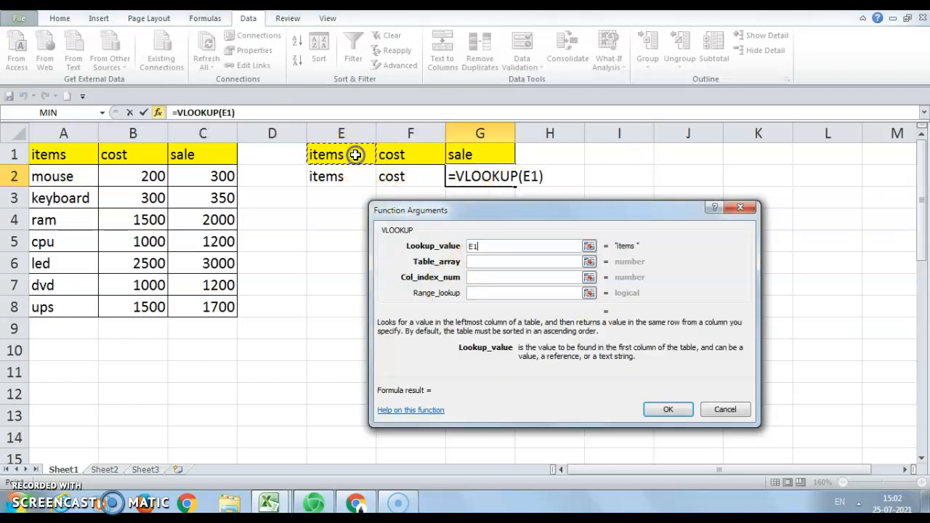
pyautogui.click(513, 264)
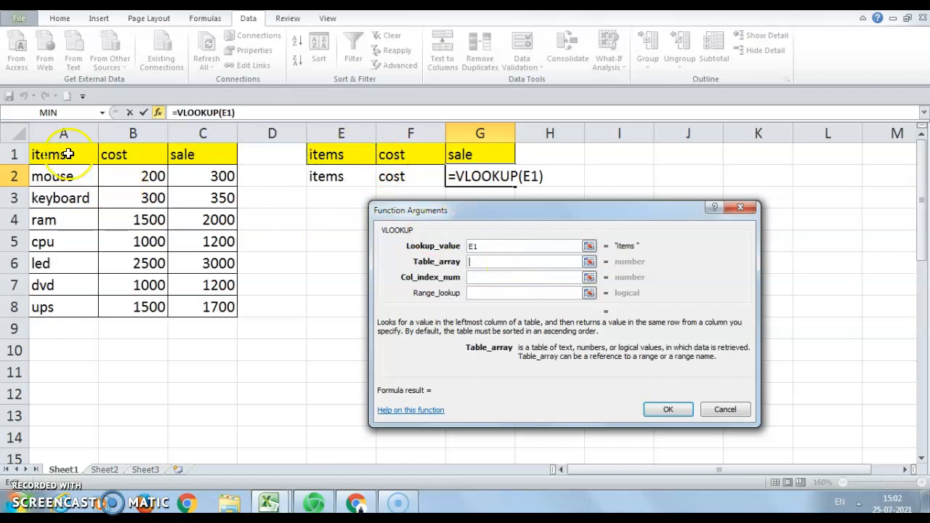
pyautogui.moveTo(60, 153); pyautogui.dragTo(228, 306)
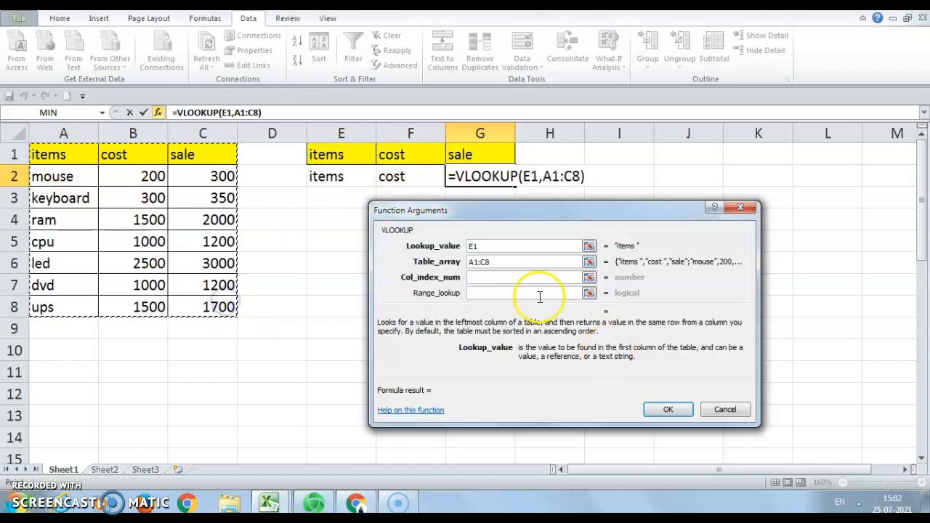
pyautogui.click(509, 277)
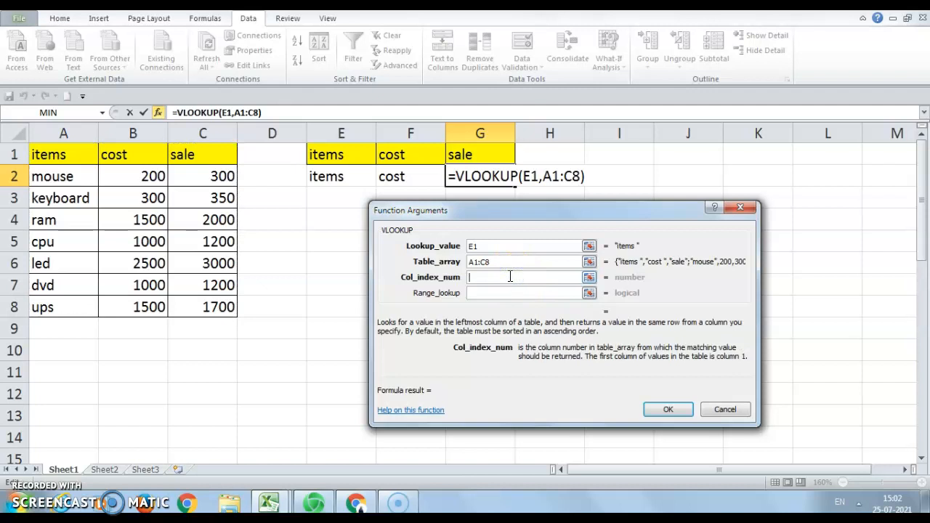
pyautogui.write('3')
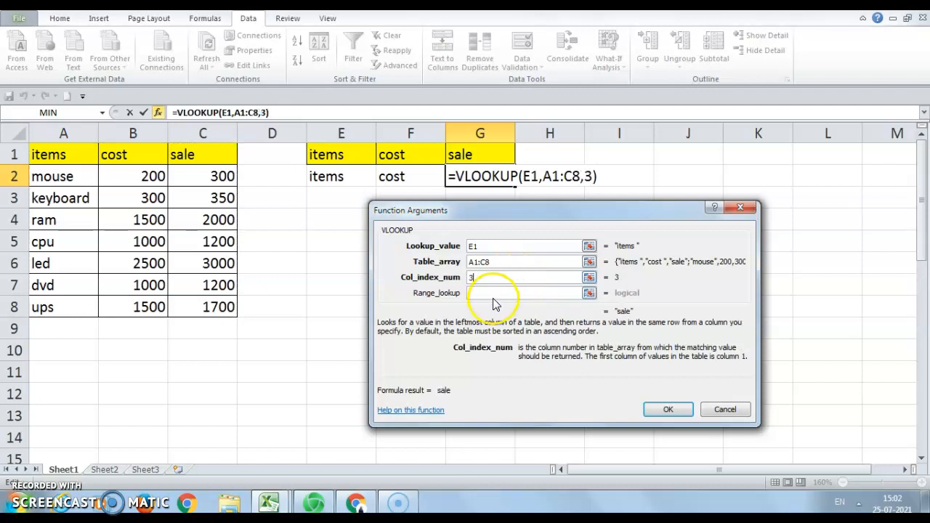
pyautogui.click(490, 296)
pyautogui.write('0')
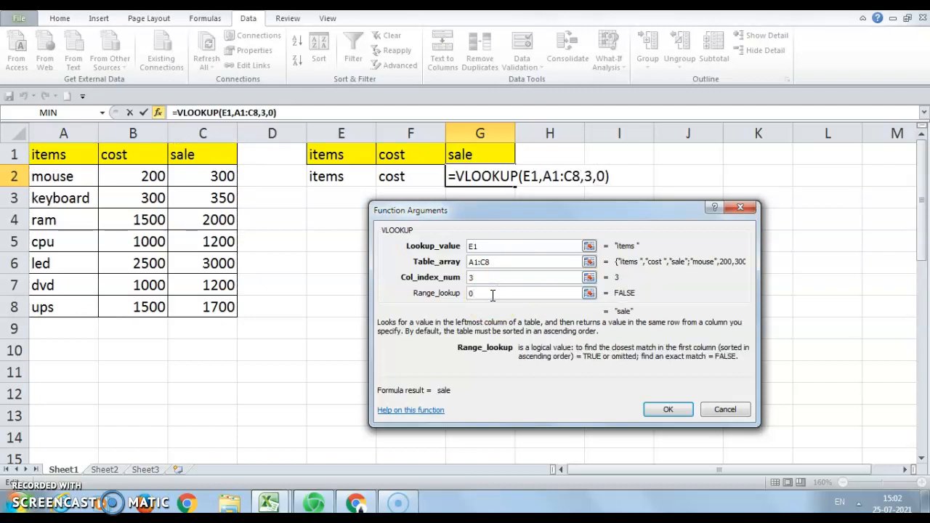
pyautogui.press('Return')
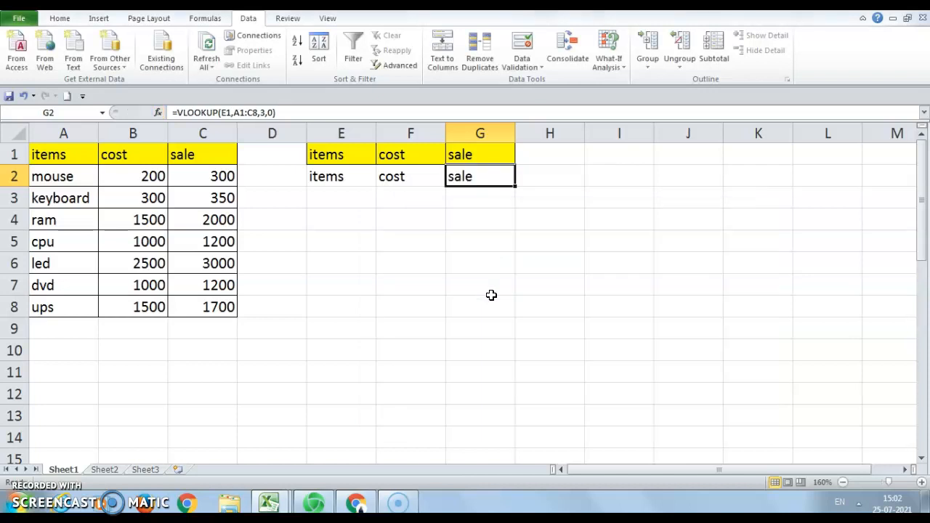
# Choose mouse from the E1 dropdown list and compare the lookup results with the mouse row in the items table.
pyautogui.click(361, 157)
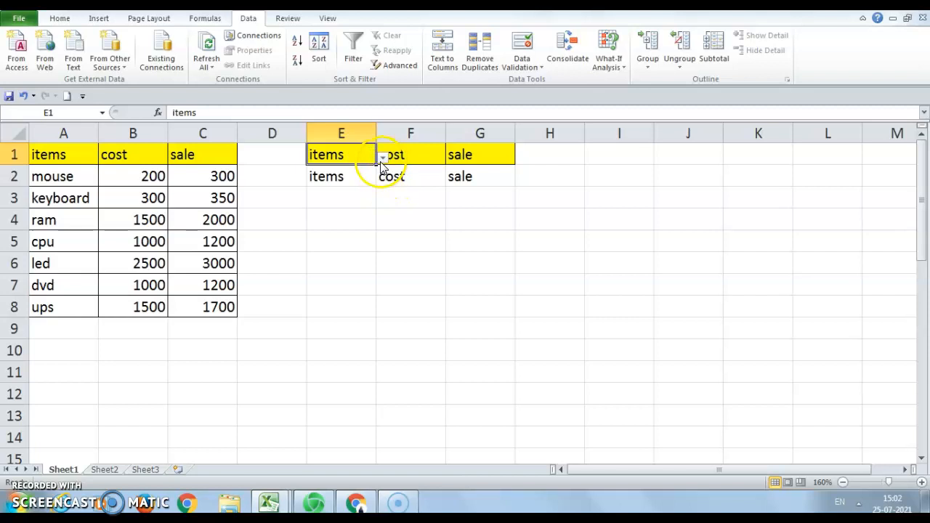
pyautogui.click(381, 158)
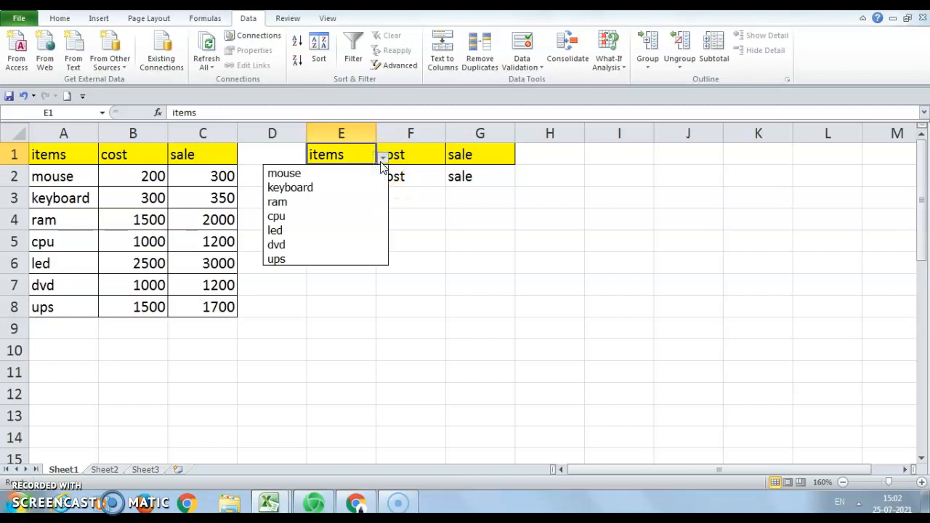
pyautogui.click(345, 175)
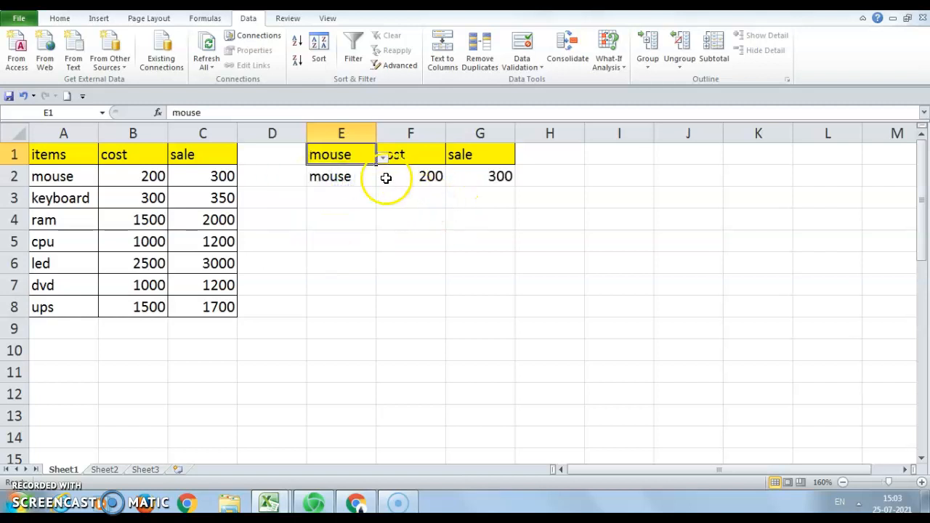
pyautogui.click(418, 154)
pyautogui.click(481, 152)
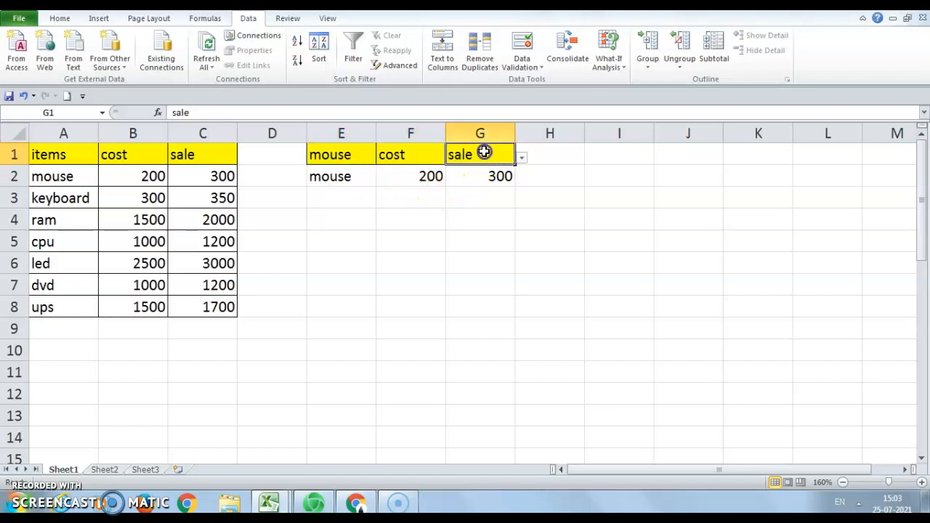
pyautogui.click(58, 177)
pyautogui.click(147, 185)
pyautogui.click(228, 177)
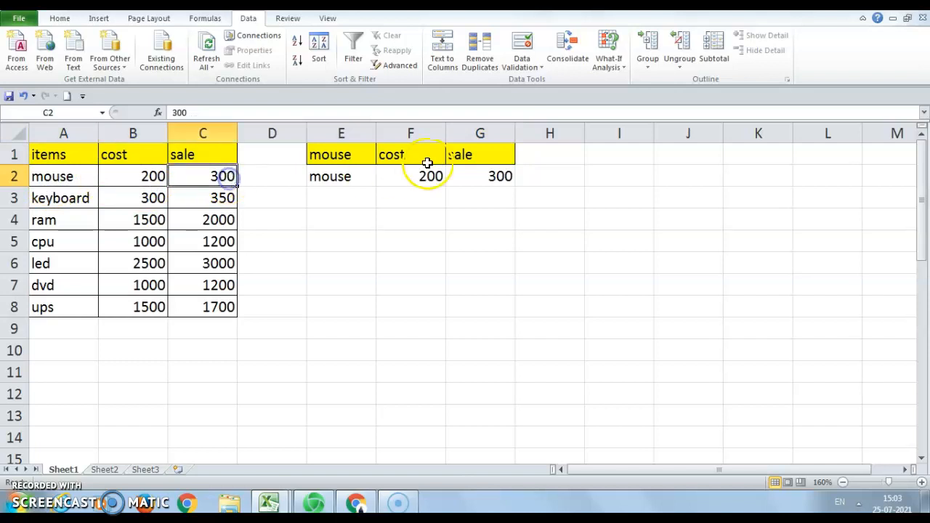
# Choose cpu from the E1 dropdown list and check the E2:G2 results against the cpu row of the table.
pyautogui.click(369, 155)
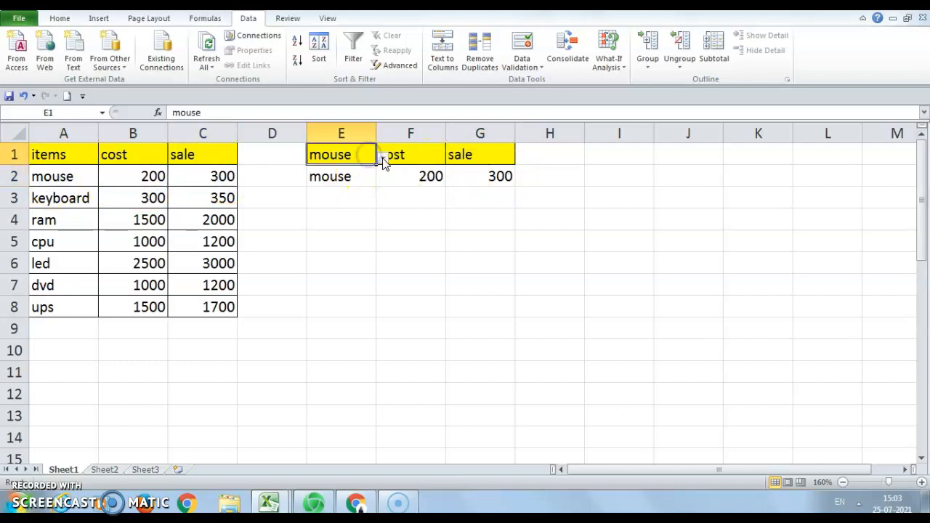
pyautogui.click(382, 158)
pyautogui.click(341, 218)
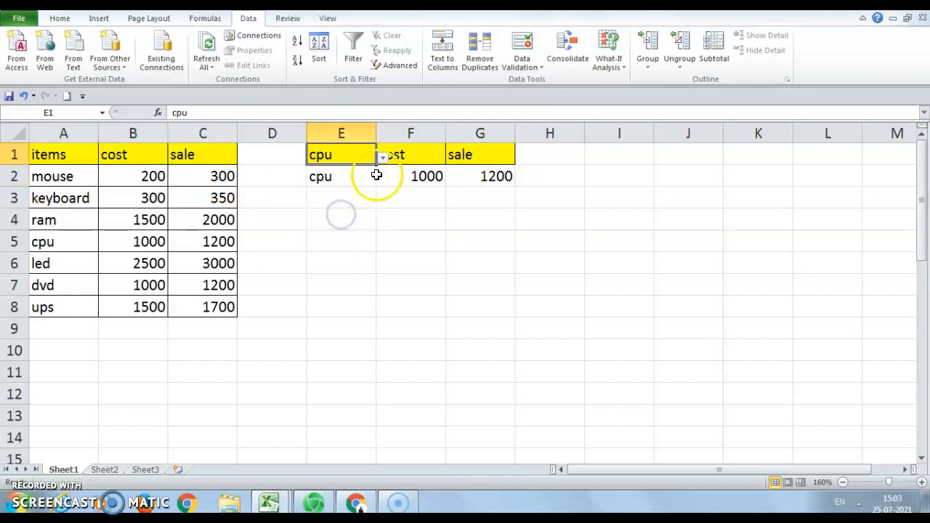
pyautogui.click(38, 245)
pyautogui.moveTo(15, 241); pyautogui.dragTo(29, 247)
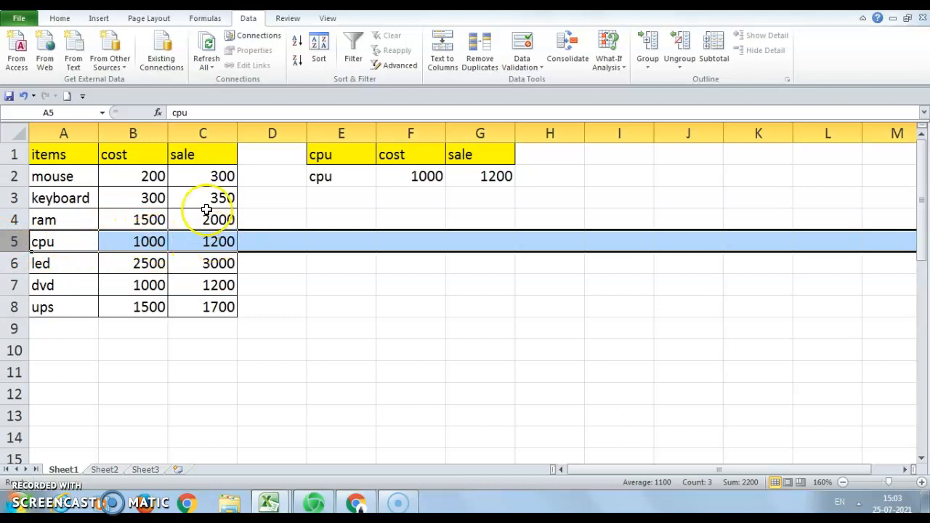
pyautogui.click(399, 177)
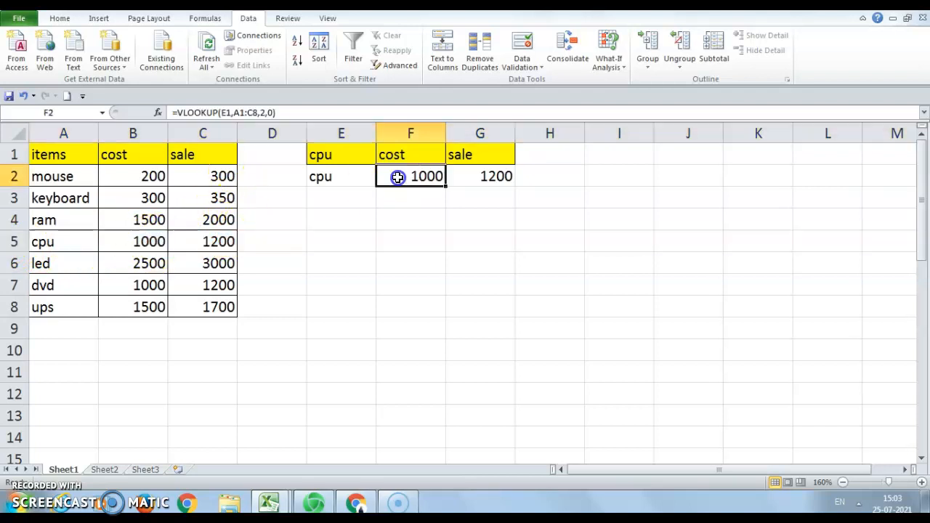
pyautogui.click(335, 177)
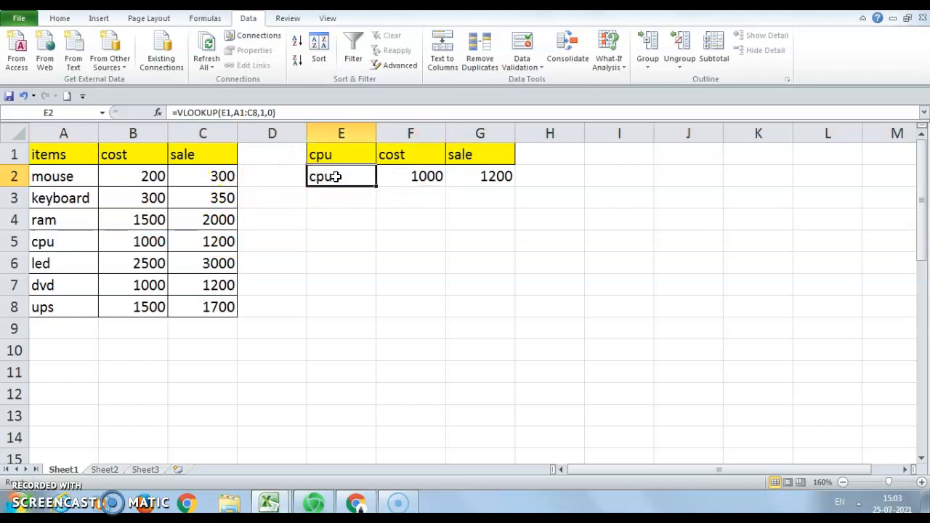
pyautogui.click(415, 176)
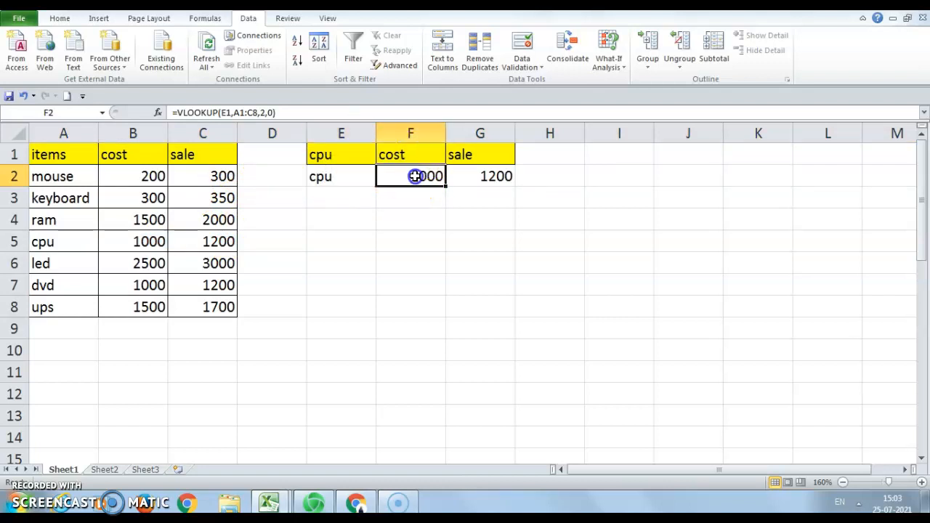
pyautogui.click(476, 170)
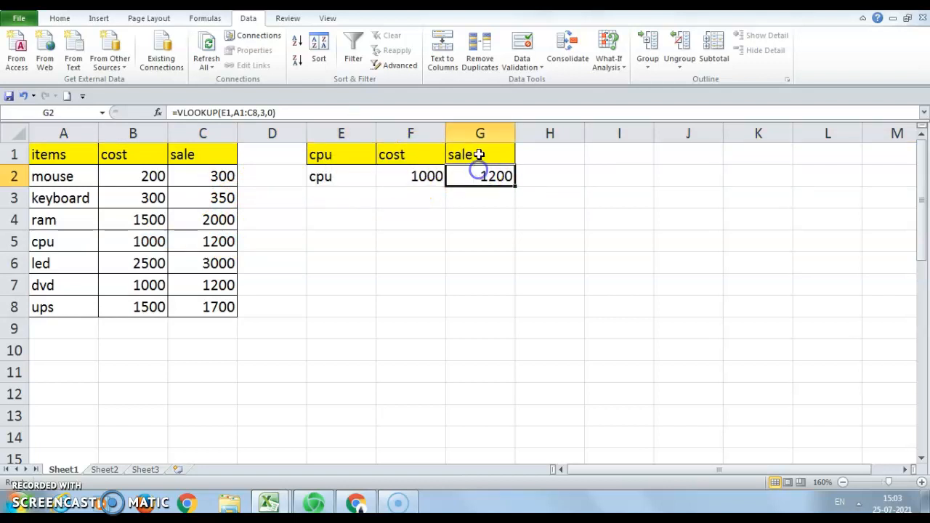
# Choose dvd from the E1 dropdown list and check the lookup results against row 7 of the table.
pyautogui.click(353, 153)
pyautogui.click(382, 157)
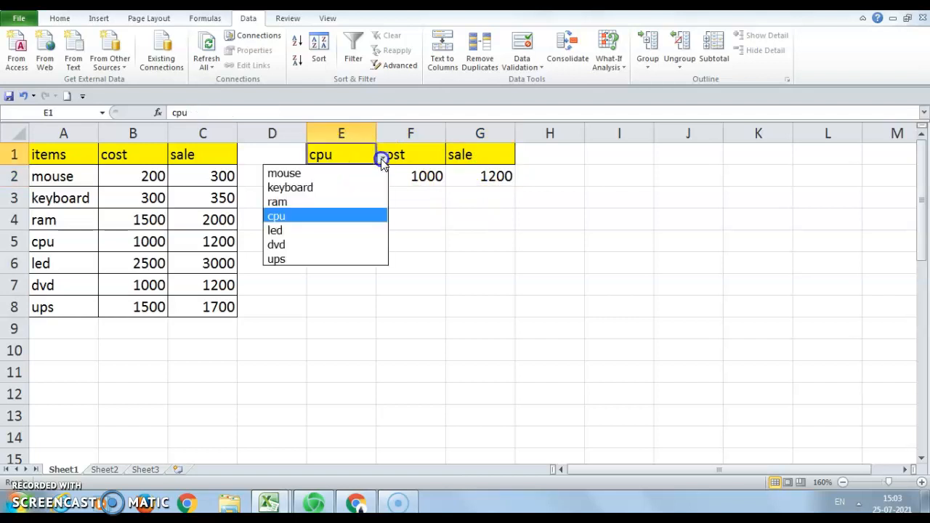
pyautogui.click(325, 247)
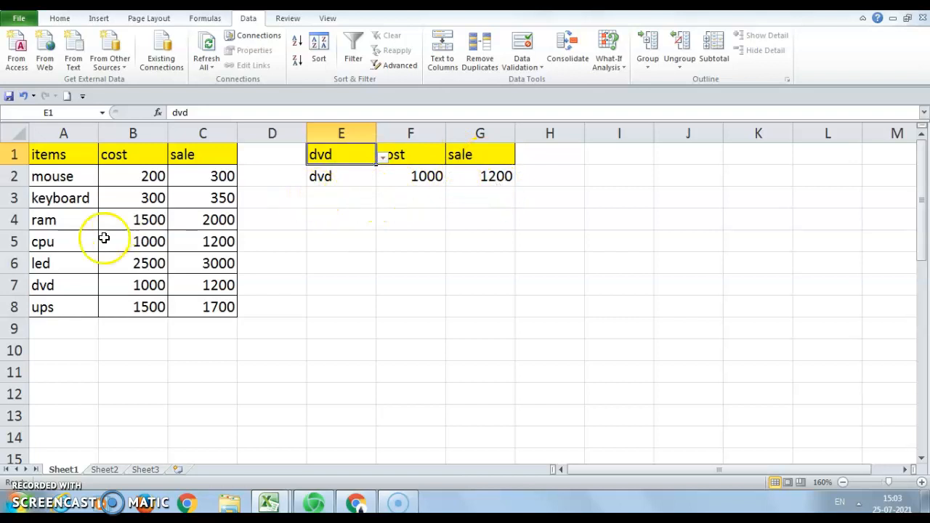
pyautogui.click(14, 285)
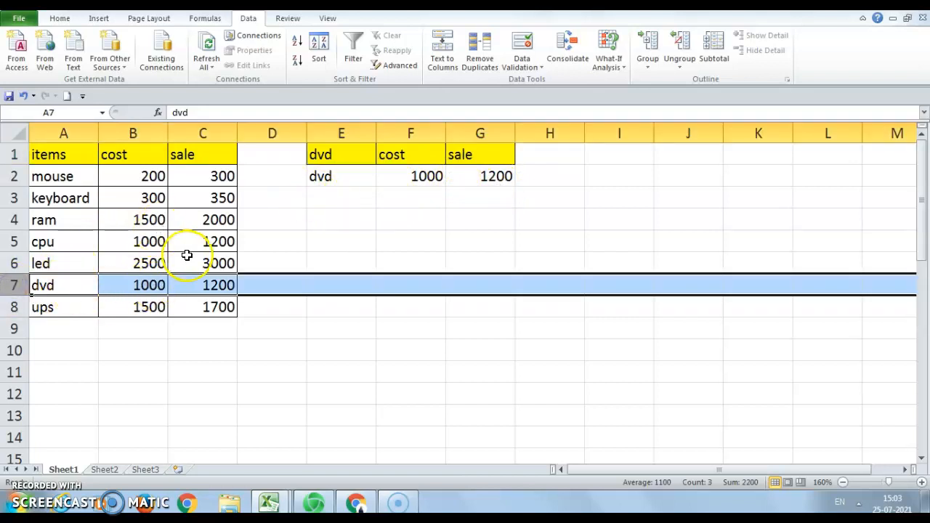
pyautogui.click(341, 363)
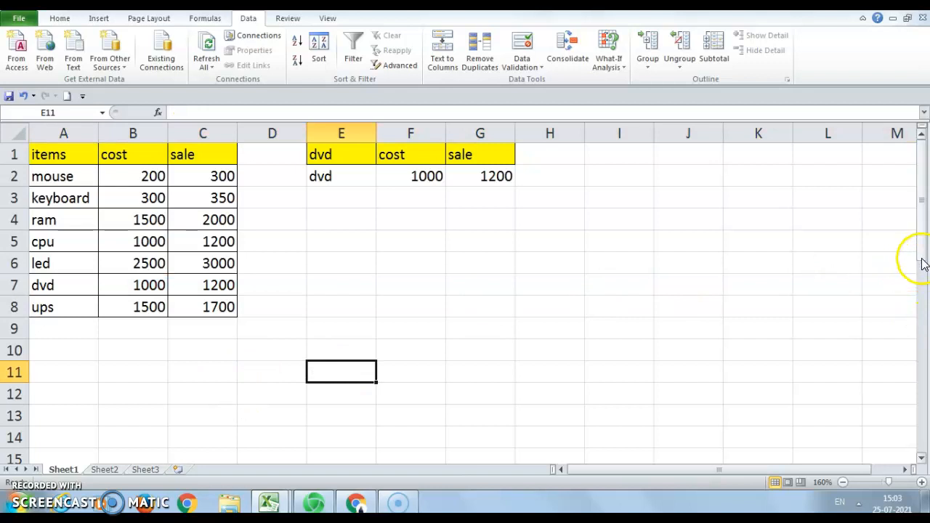
pyautogui.moveTo(921, 261)
pyautogui.mouseDown()
pyautogui.moveTo(925, 269)
pyautogui.moveTo(923, 251)
pyautogui.mouseUp()
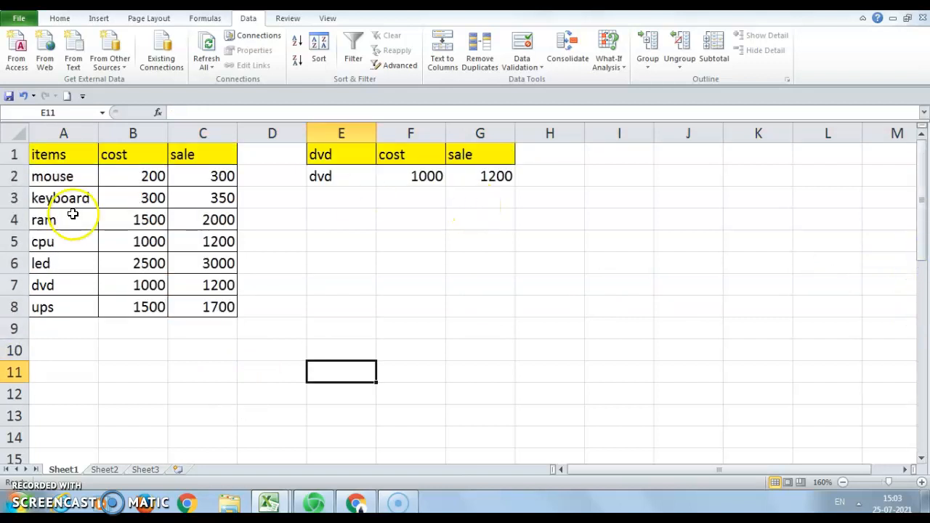
# Copy the items table in A1:C8 and paste it lower on the sheet, starting at cell B16.
pyautogui.moveTo(57, 154); pyautogui.dragTo(224, 306)
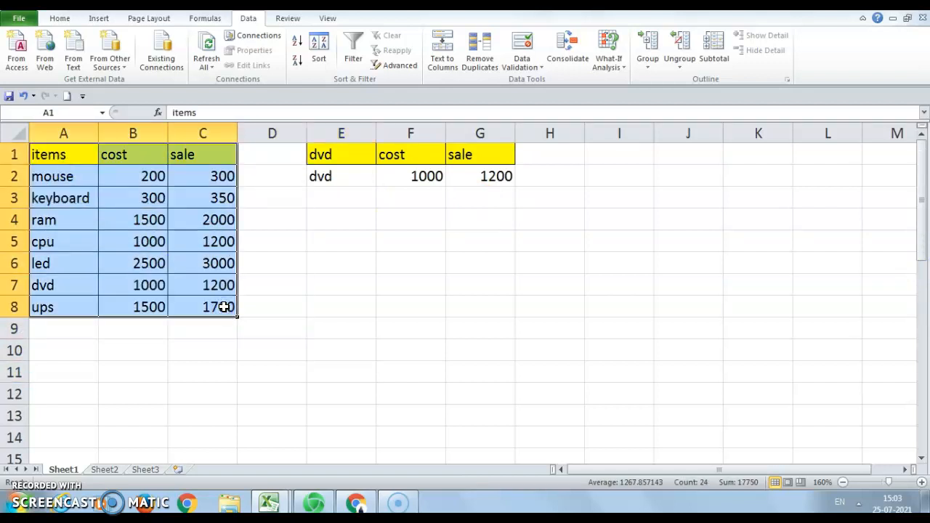
pyautogui.hotkey('ctrl', 'c')
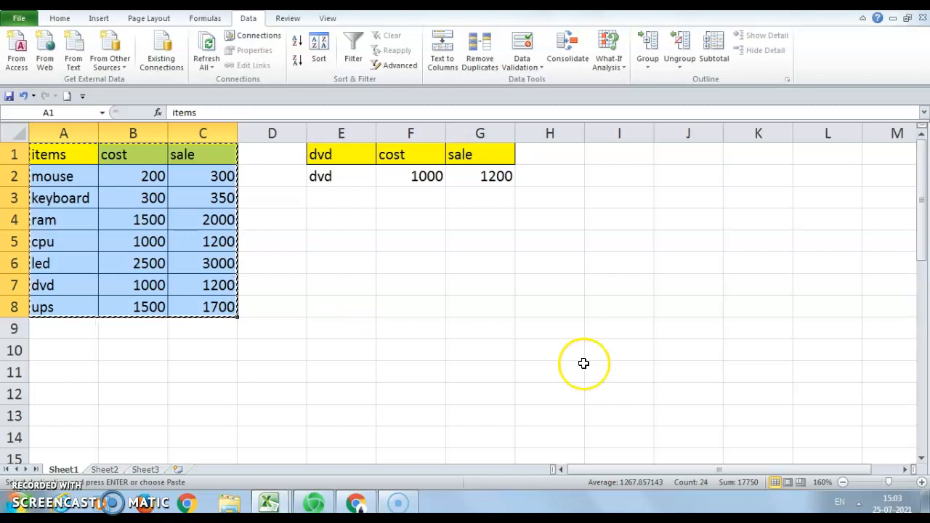
pyautogui.moveTo(921, 264); pyautogui.dragTo(922, 375)
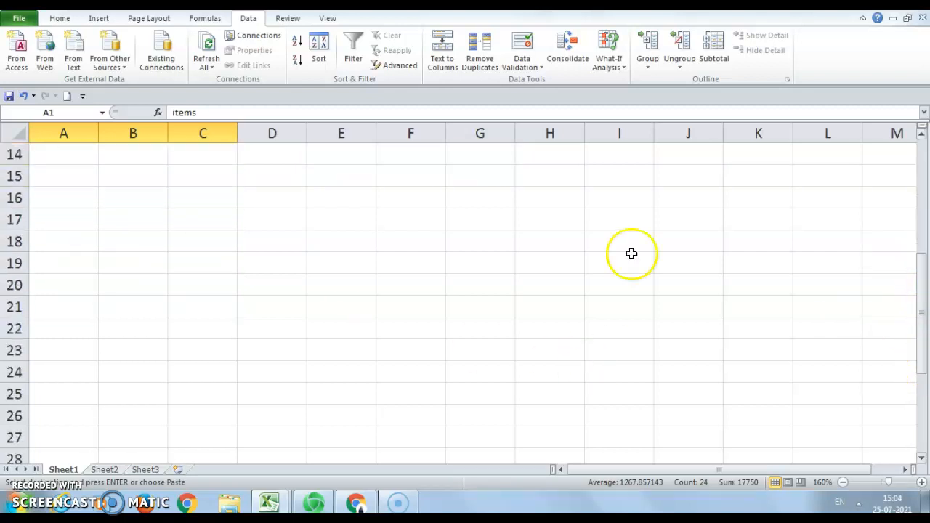
pyautogui.click(130, 199)
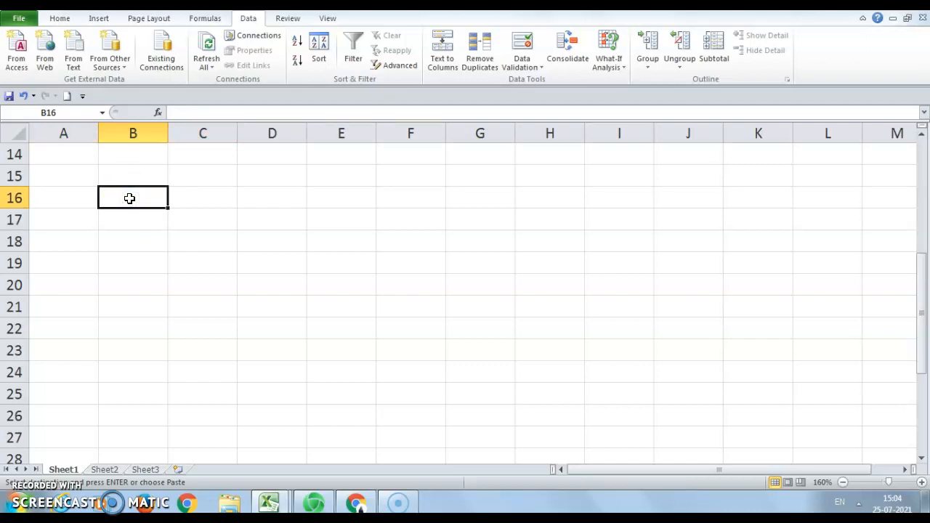
pyautogui.hotkey('ctrl', 'v')
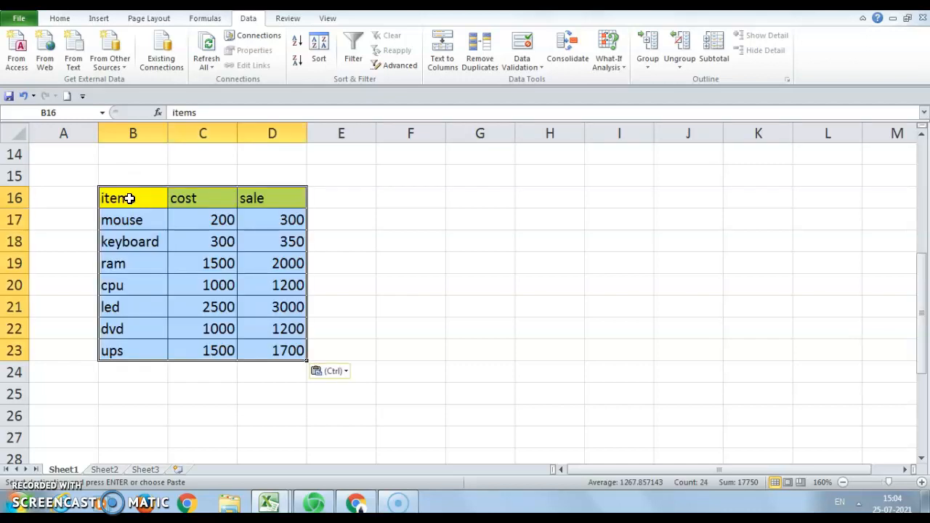
# Paste the copied table again at B16 through Paste Special with Transpose so the items run across row 16.
pyautogui.rightClick(129, 198)
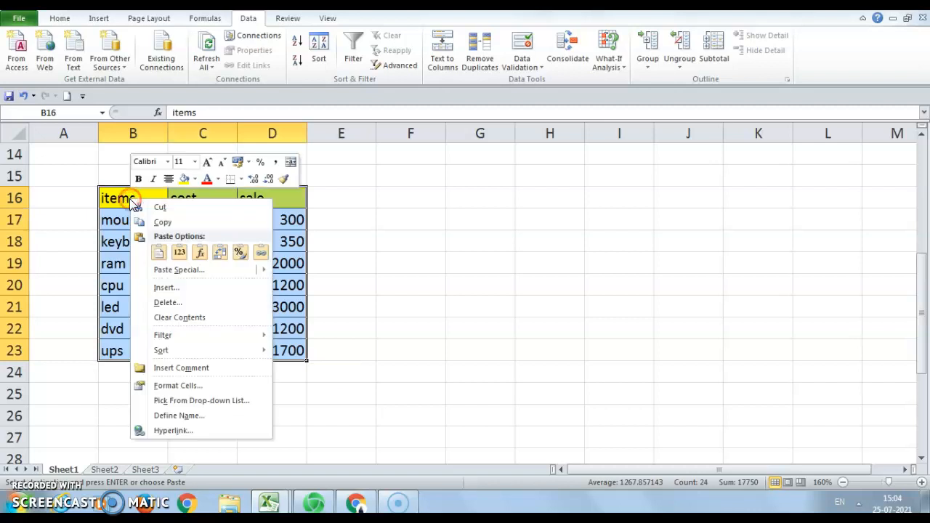
pyautogui.click(194, 274)
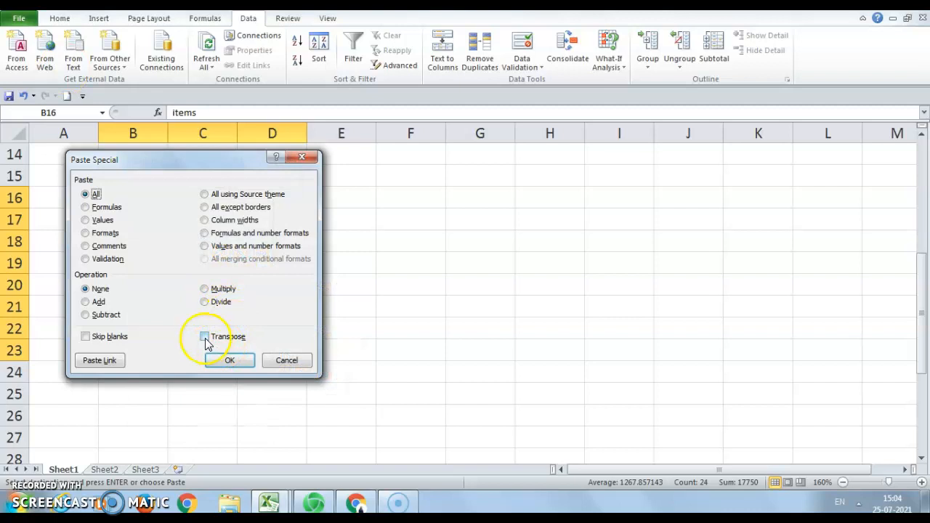
pyautogui.click(204, 339)
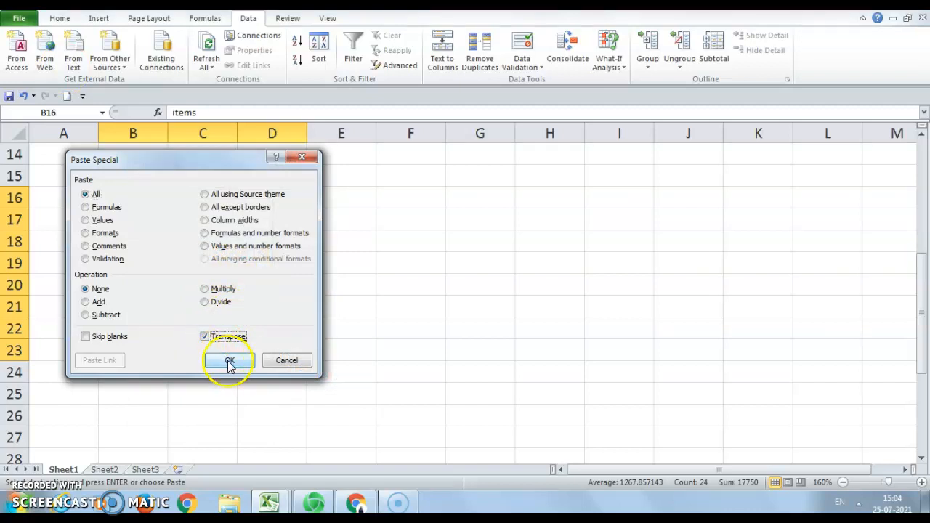
pyautogui.click(230, 361)
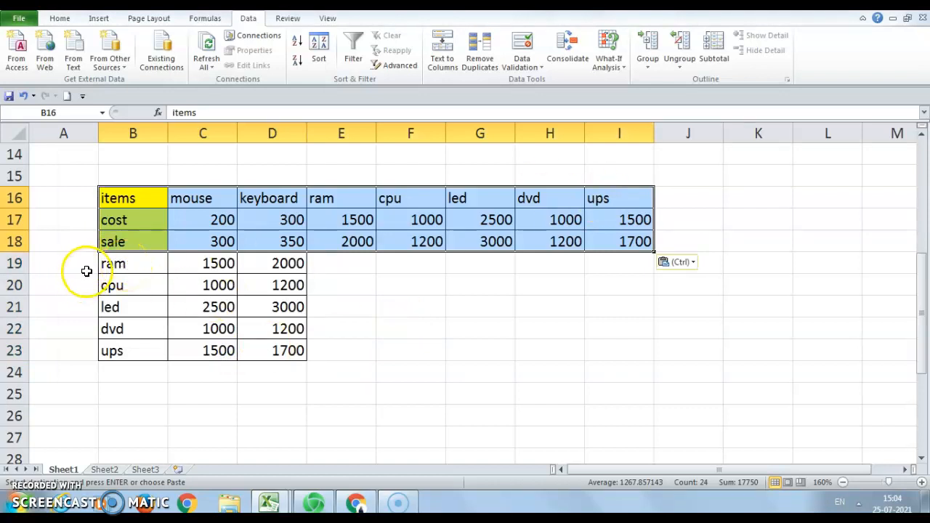
# Delete the leftover cells B19:D23 below the transposed table, shifting cells left.
pyautogui.moveTo(109, 263); pyautogui.dragTo(292, 351)
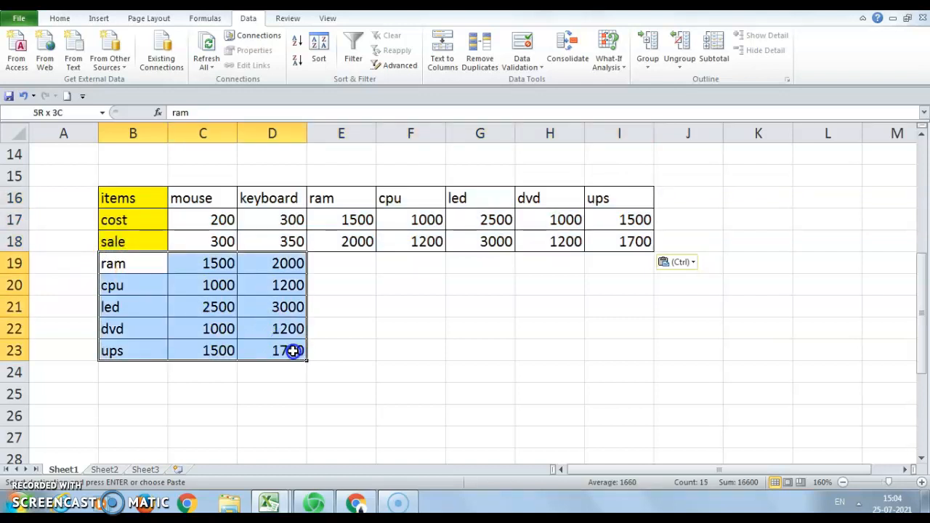
pyautogui.rightClick(293, 351)
pyautogui.click(329, 212)
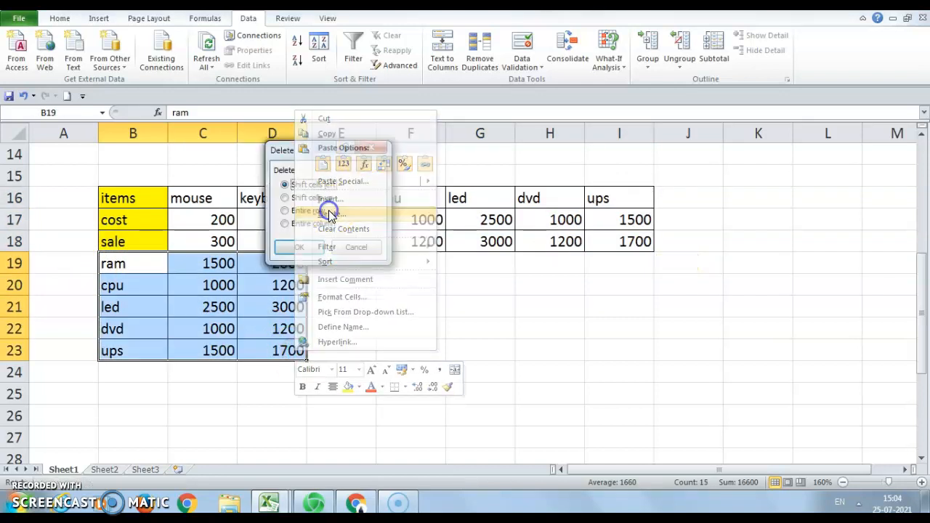
pyautogui.press('Return')
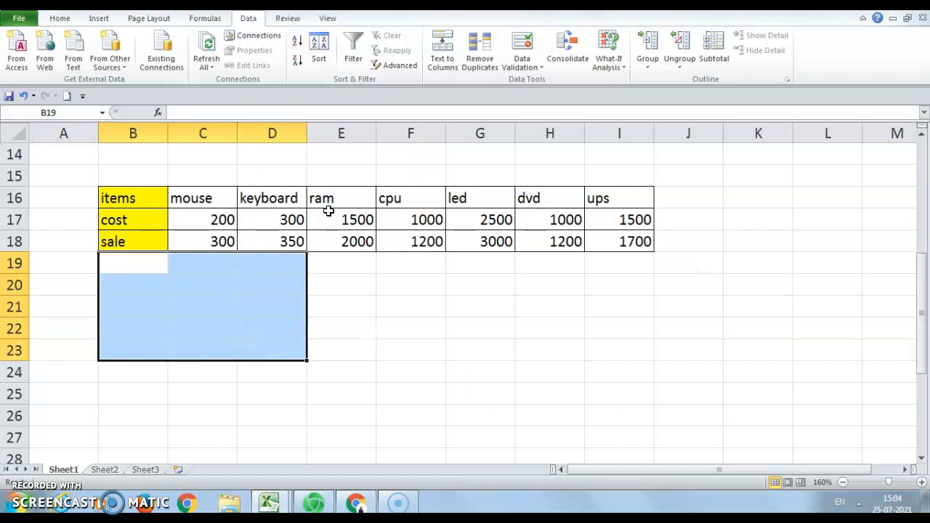
pyautogui.click(438, 327)
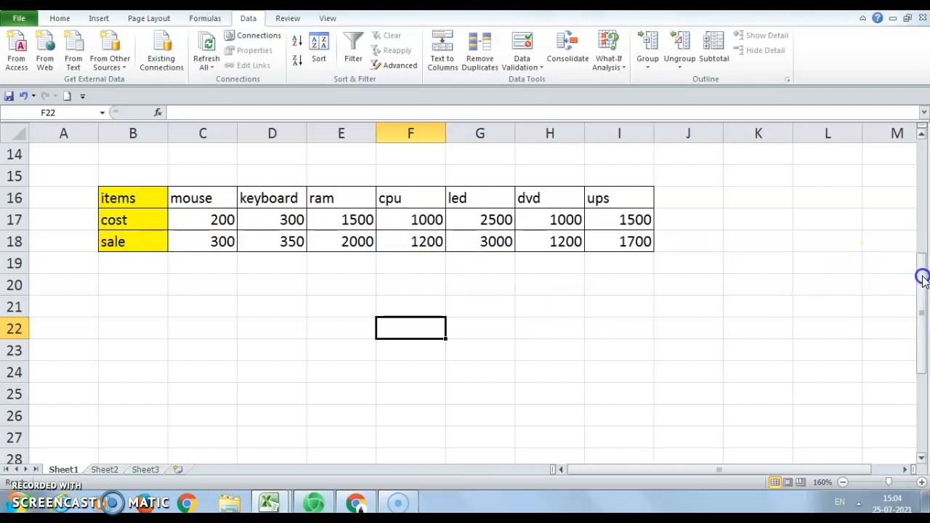
# Copy the items, cost and sale labels in B16:B18 and paste them at B20.
pyautogui.moveTo(923, 278); pyautogui.dragTo(920, 268)
pyautogui.click(139, 311)
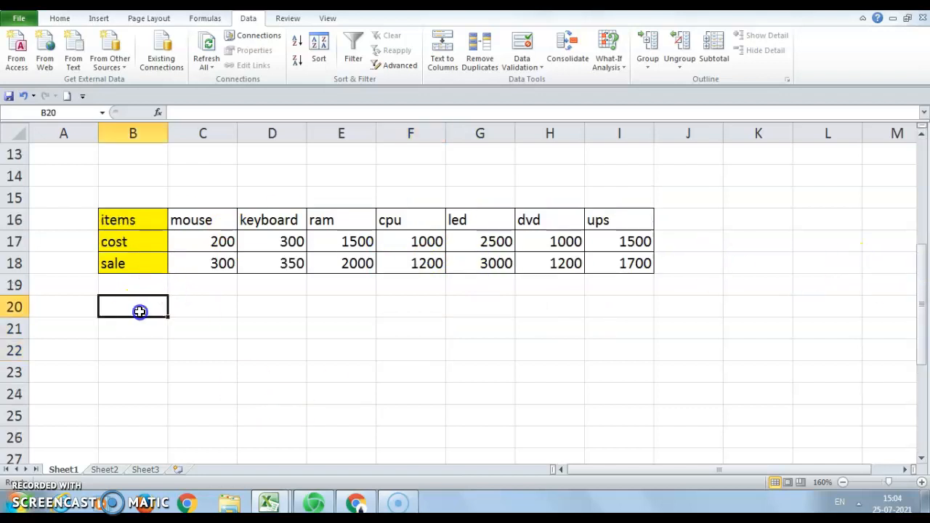
pyautogui.moveTo(132, 217); pyautogui.dragTo(139, 267)
pyautogui.hotkey('ctrl', 'c')
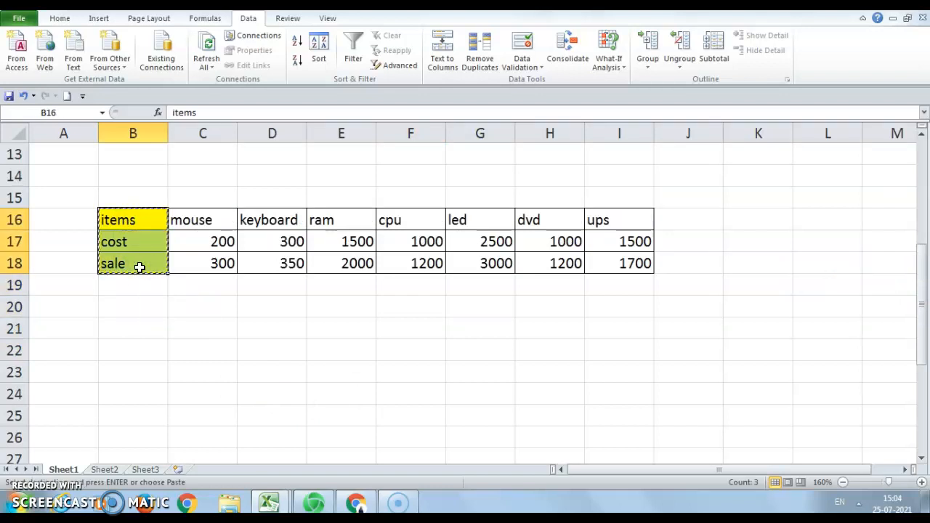
pyautogui.click(135, 285)
pyautogui.click(135, 307)
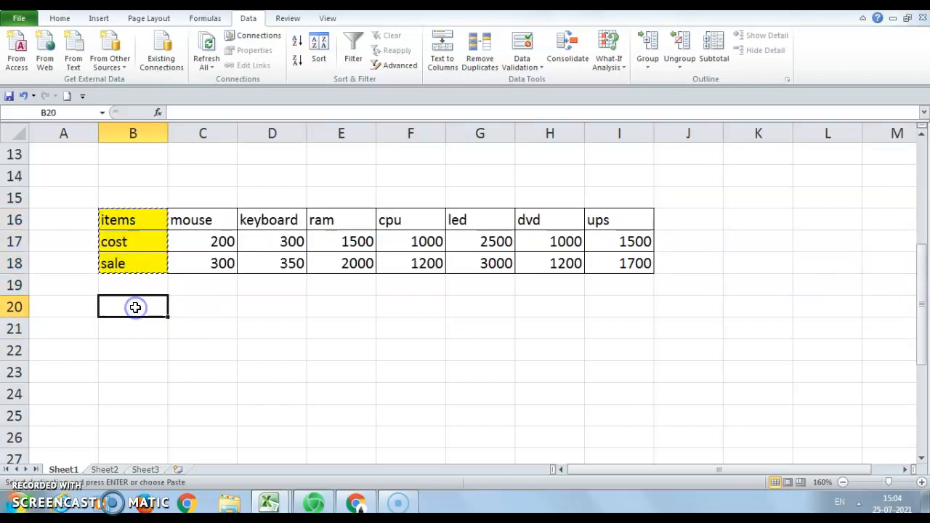
pyautogui.hotkey('ctrl', 'v')
pyautogui.doubleClick(192, 309)
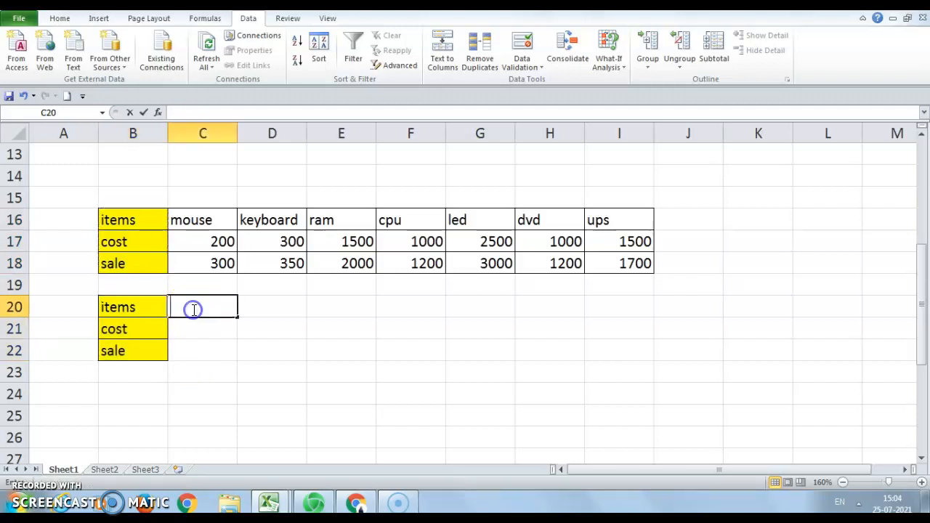
# Start a data validation rule for cell B20 that allows a List.
pyautogui.click(157, 307)
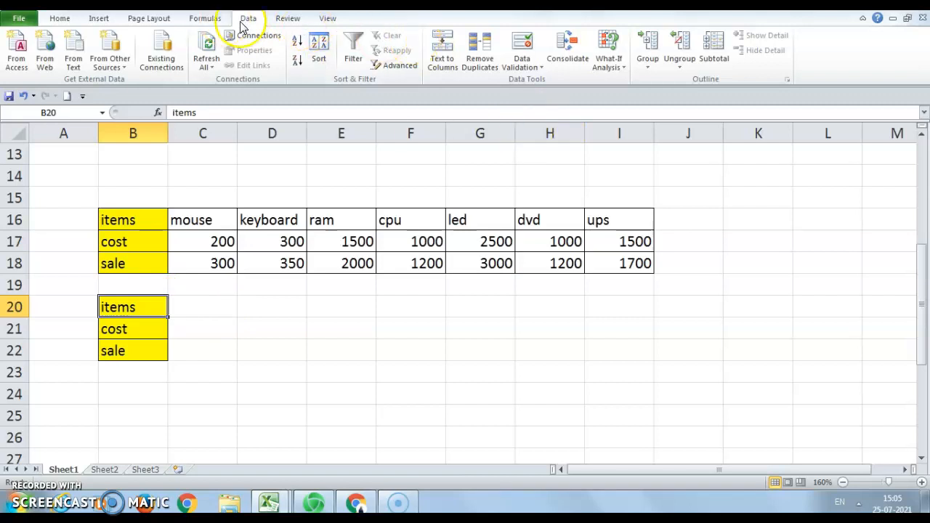
pyautogui.click(534, 69)
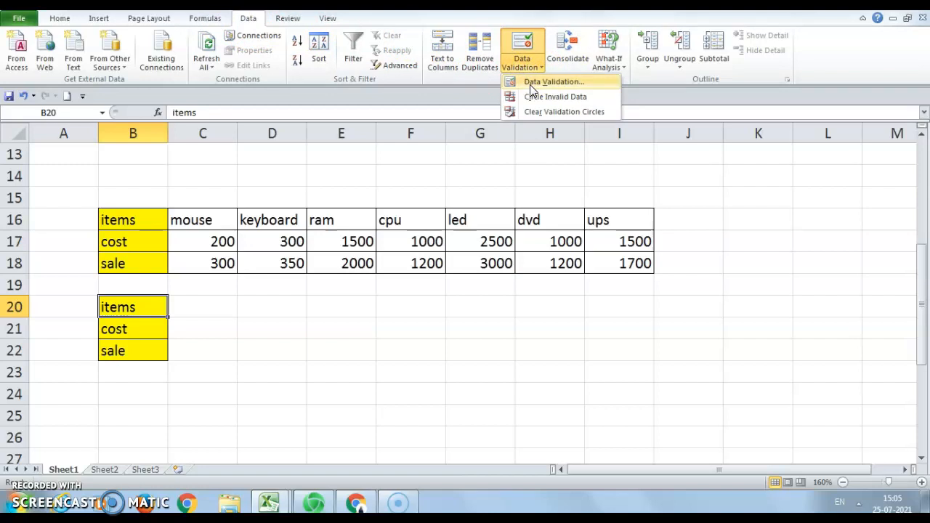
pyautogui.click(529, 84)
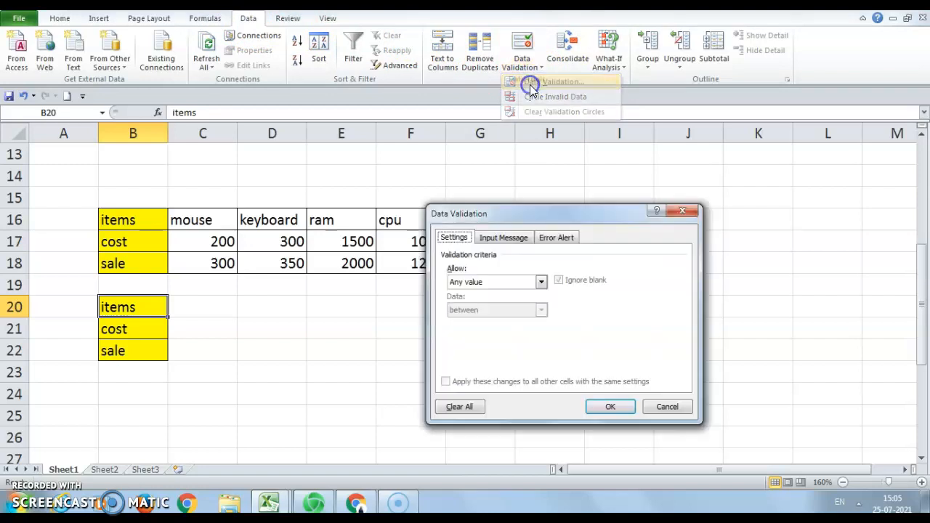
pyautogui.click(541, 282)
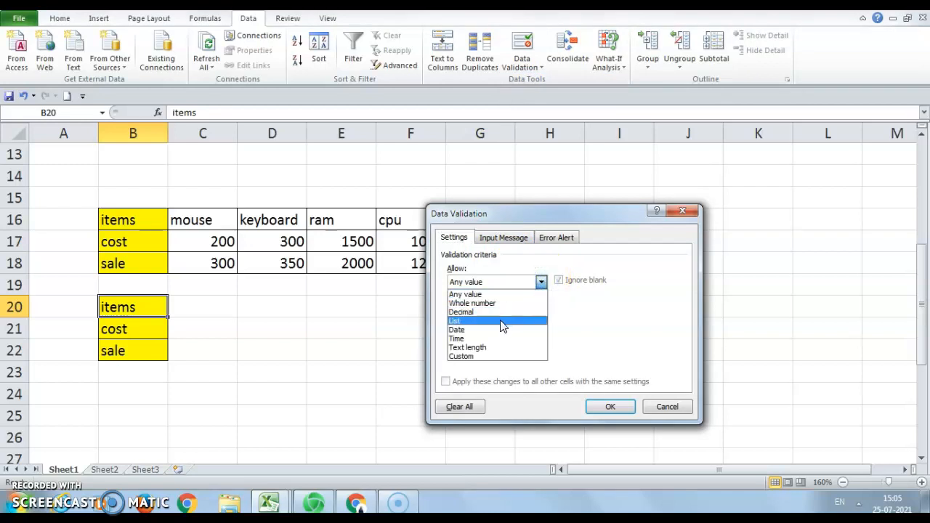
pyautogui.click(502, 322)
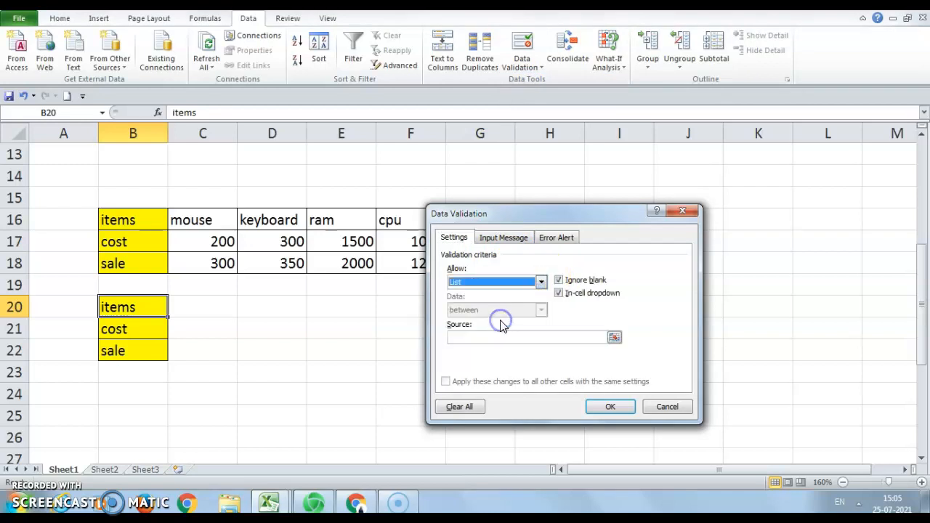
# Set the validation source to $B$16:$I$16, apply the rule and check the choices in the B20 dropdown.
pyautogui.click(615, 338)
pyautogui.click(137, 218)
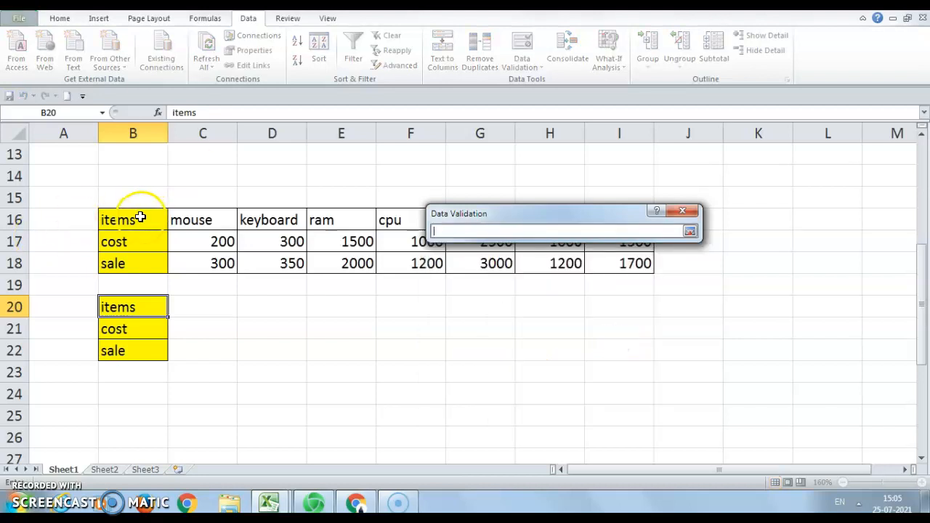
pyautogui.moveTo(141, 220); pyautogui.dragTo(645, 227)
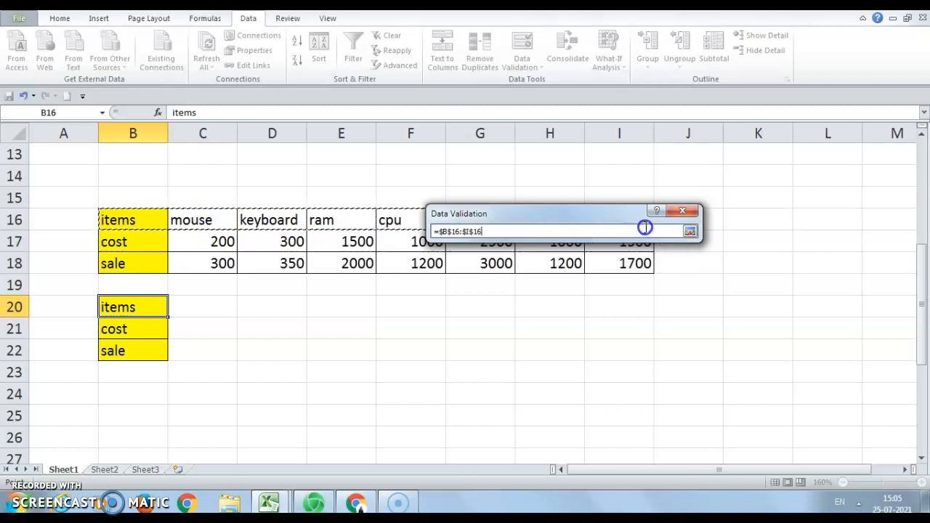
pyautogui.click(695, 233)
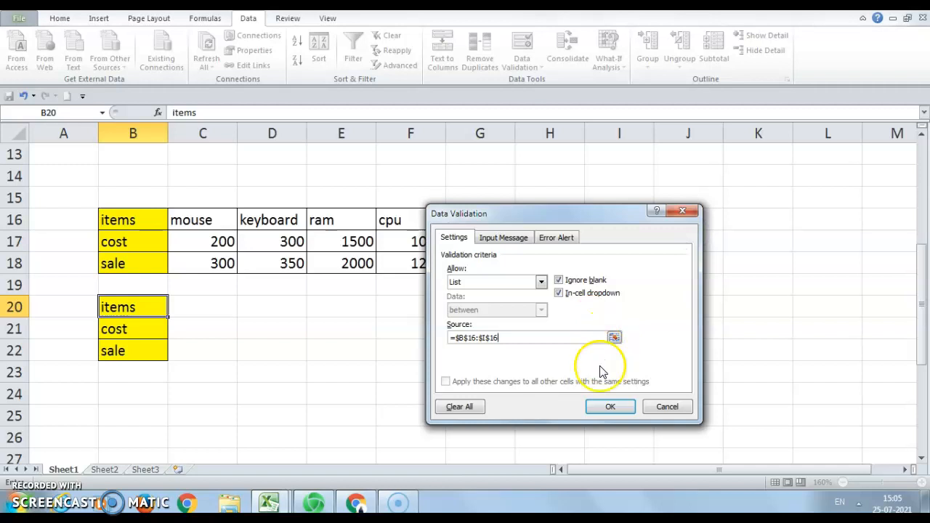
pyautogui.click(603, 408)
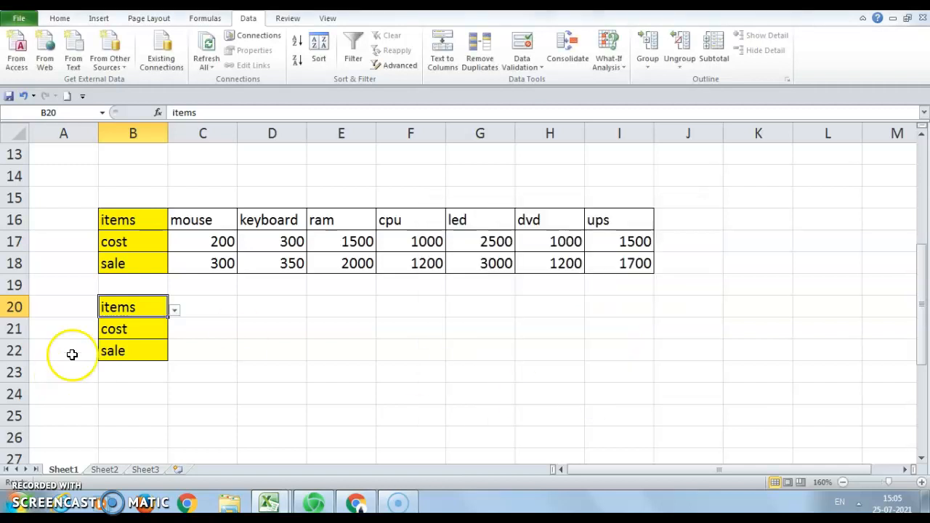
pyautogui.click(175, 311)
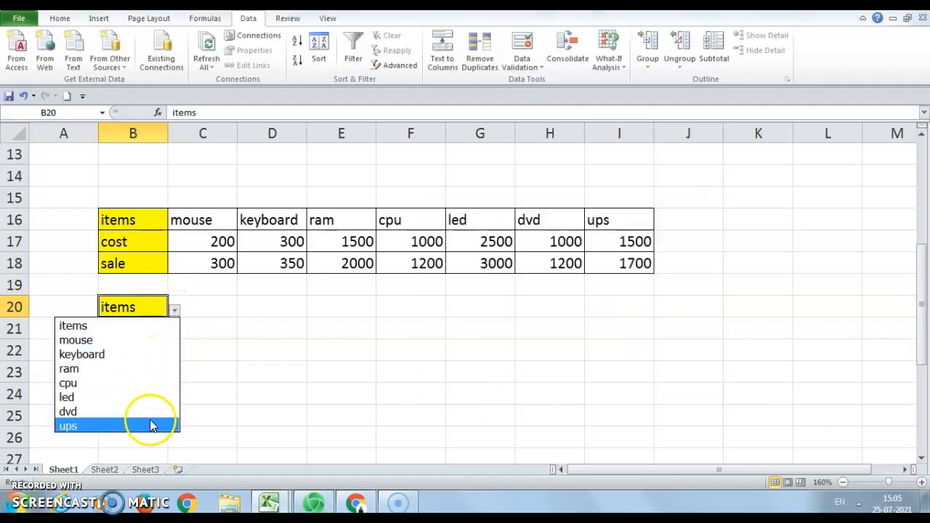
pyautogui.click(211, 368)
# Begin an HLOOKUP formula in cell C20 using the function arguments dialog, with B20 as the lookup value.
pyautogui.click(208, 311)
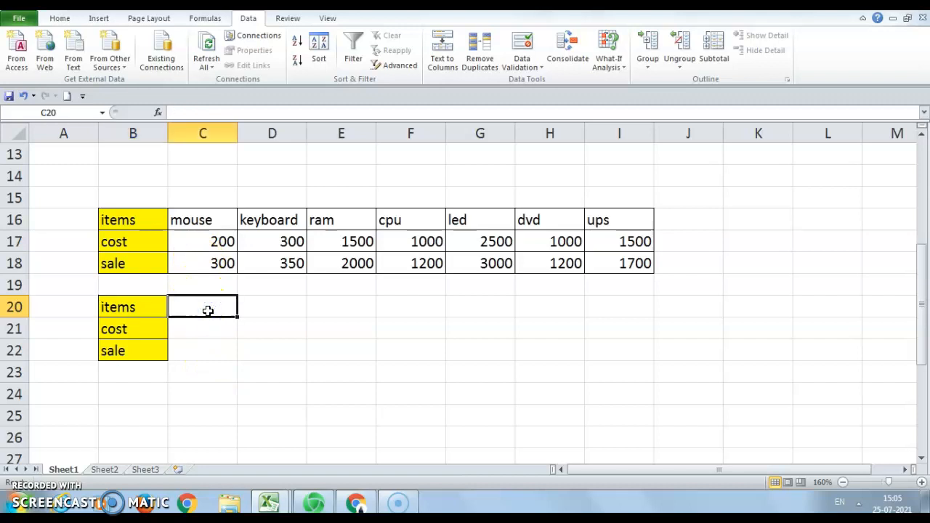
pyautogui.write('=h')
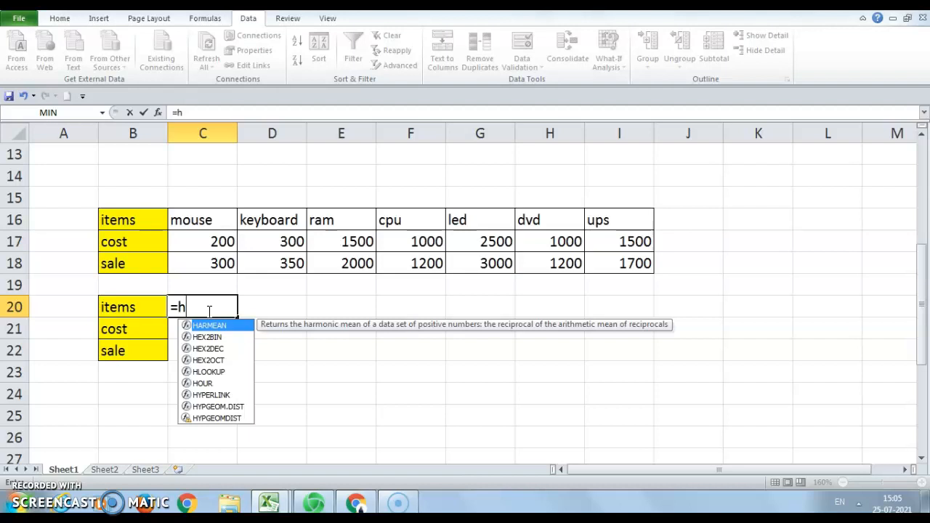
pyautogui.write('l')
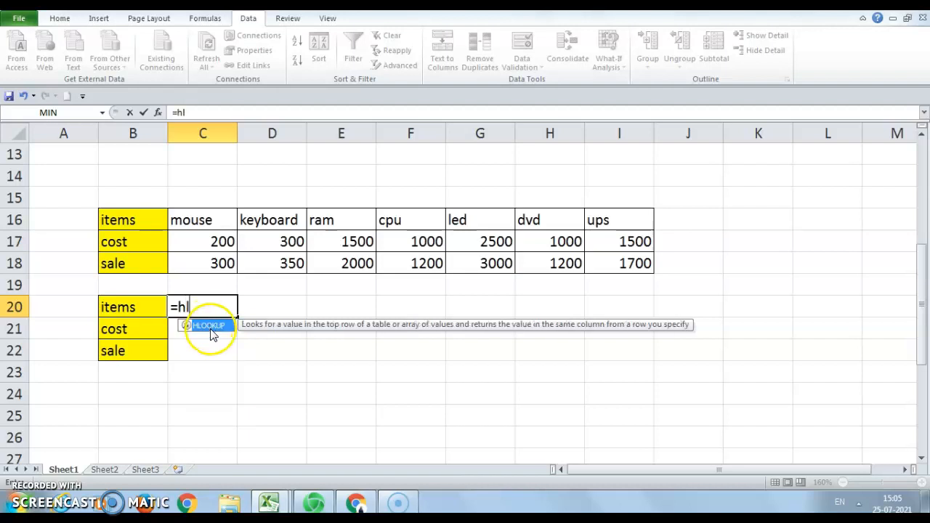
pyautogui.doubleClick(209, 321)
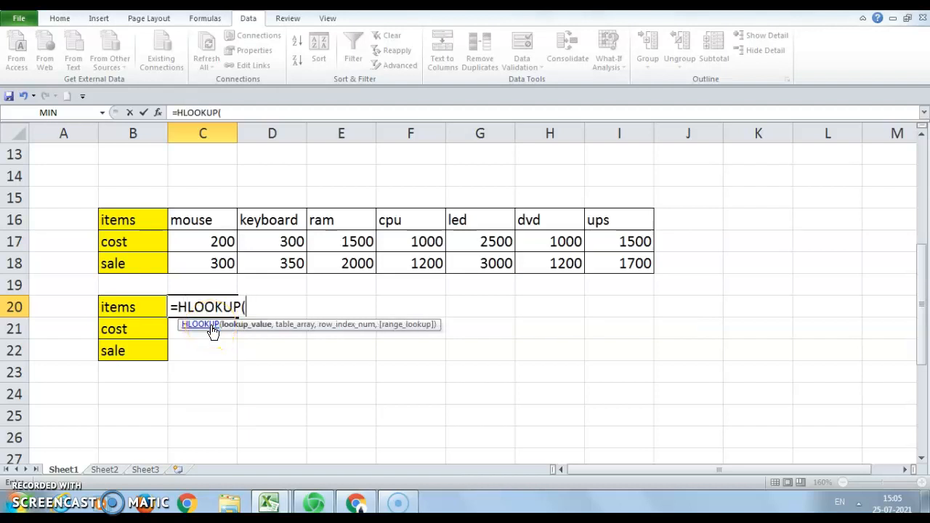
pyautogui.hscroll(10, 210, 325)
pyautogui.click(597, 473)
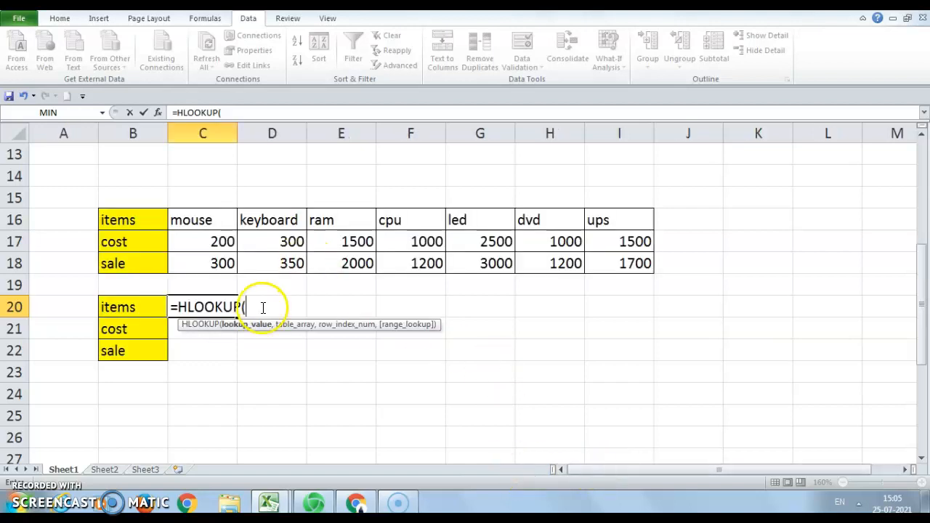
pyautogui.hotkey('ctrl', 'a')
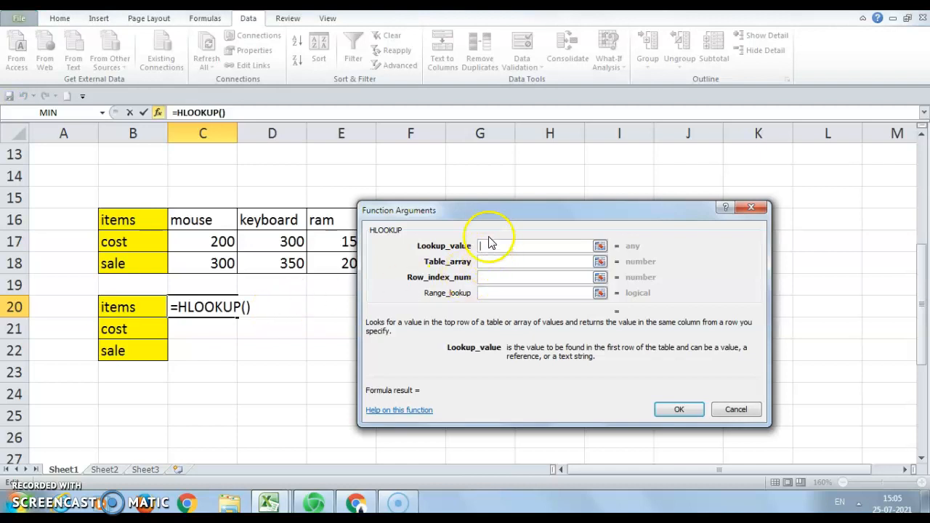
pyautogui.click(132, 308)
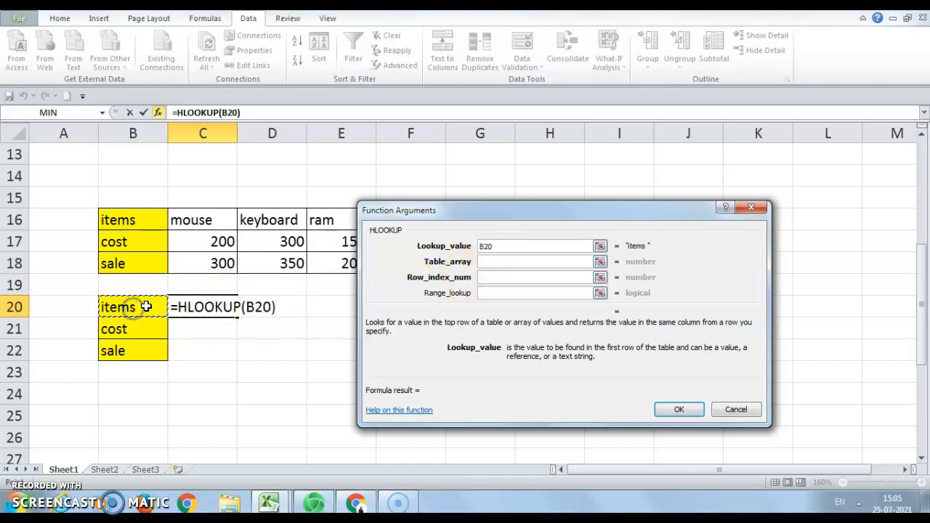
# Complete the HLOOKUP in C20 with table array B16:I18, row index 1 and range lookup 0.
pyautogui.click(523, 261)
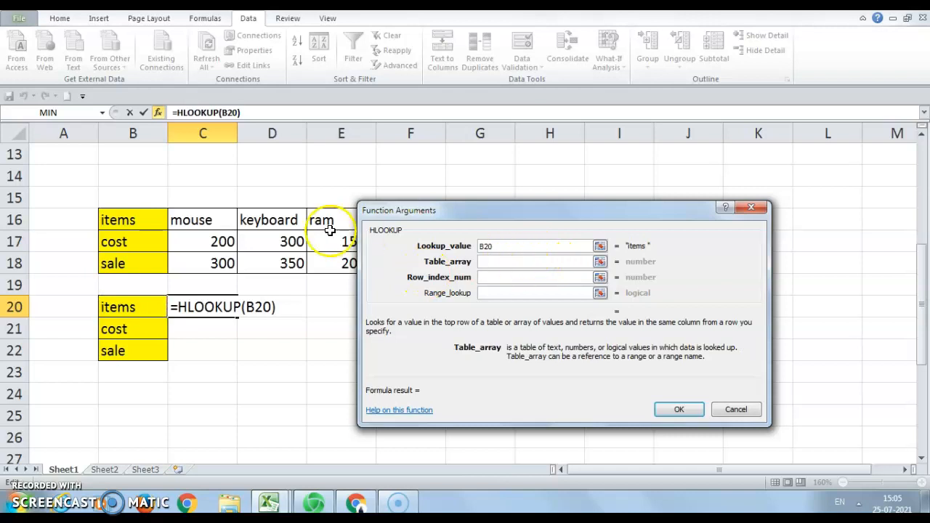
pyautogui.moveTo(390, 210); pyautogui.dragTo(388, 301)
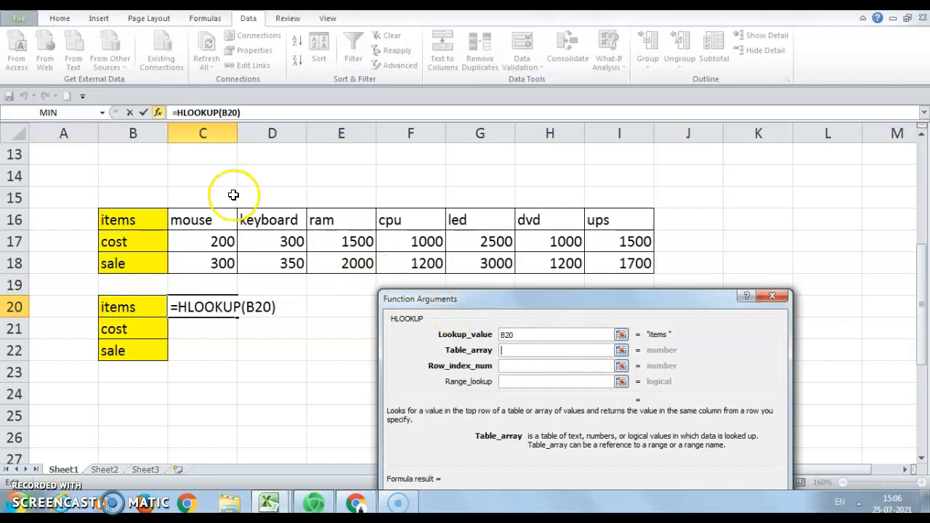
pyautogui.moveTo(127, 222); pyautogui.dragTo(643, 263)
pyautogui.click(534, 365)
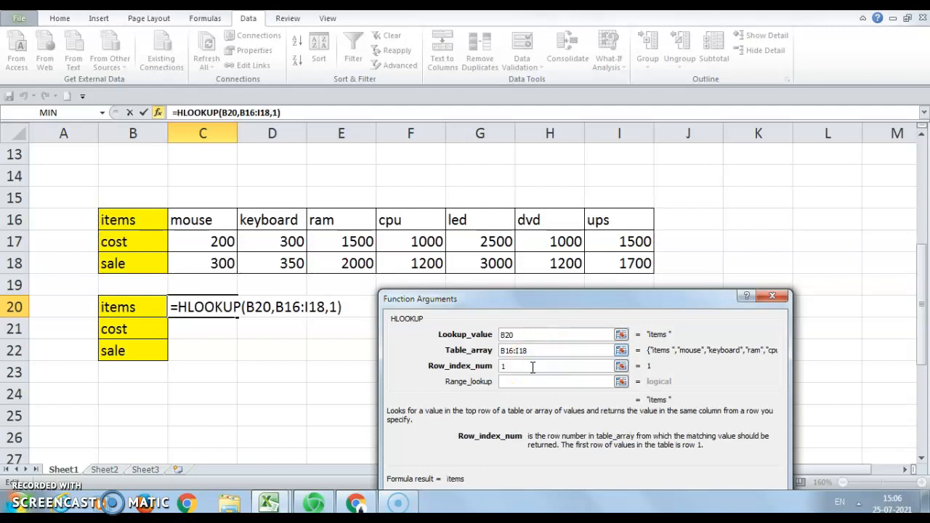
pyautogui.click(526, 381)
pyautogui.write('0')
pyautogui.press('Return')
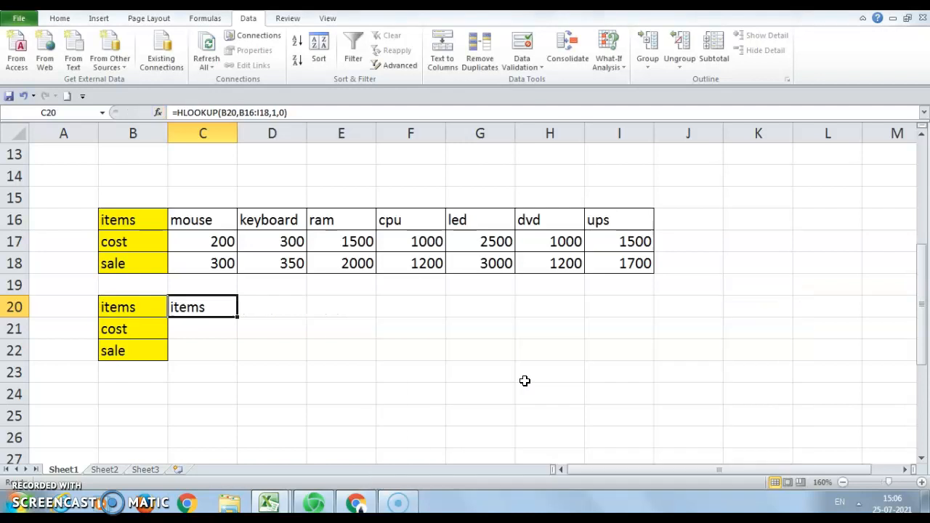
# Apply a List data validation rule to the cost cell B21 with $B$17:$I$17 as its source.
pyautogui.click(149, 329)
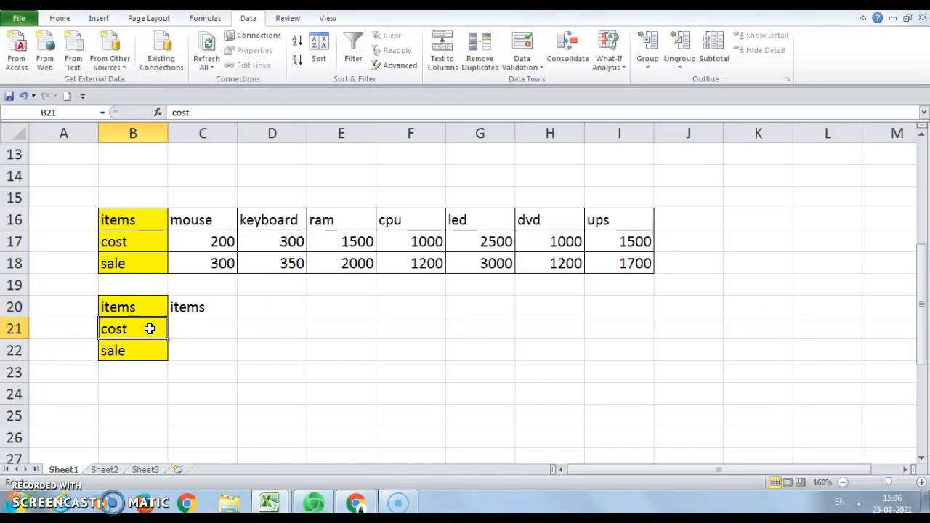
pyautogui.click(528, 62)
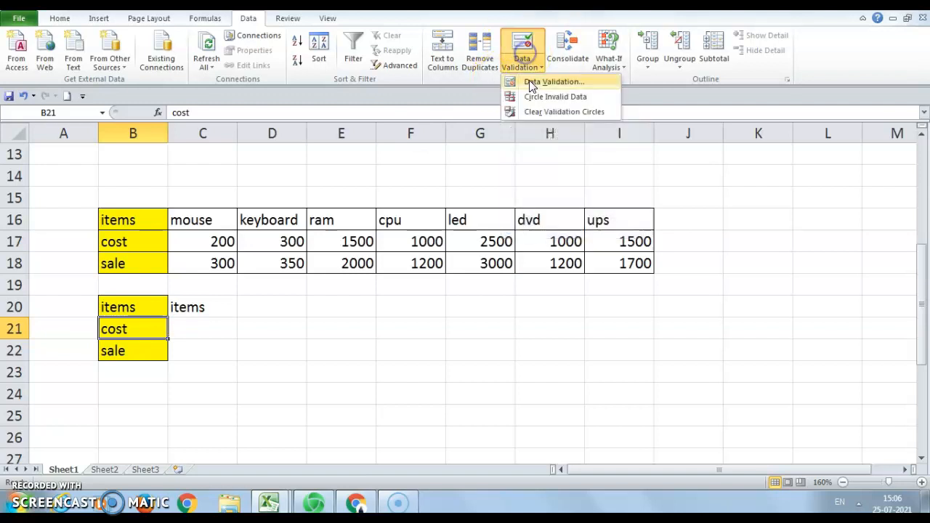
pyautogui.click(530, 82)
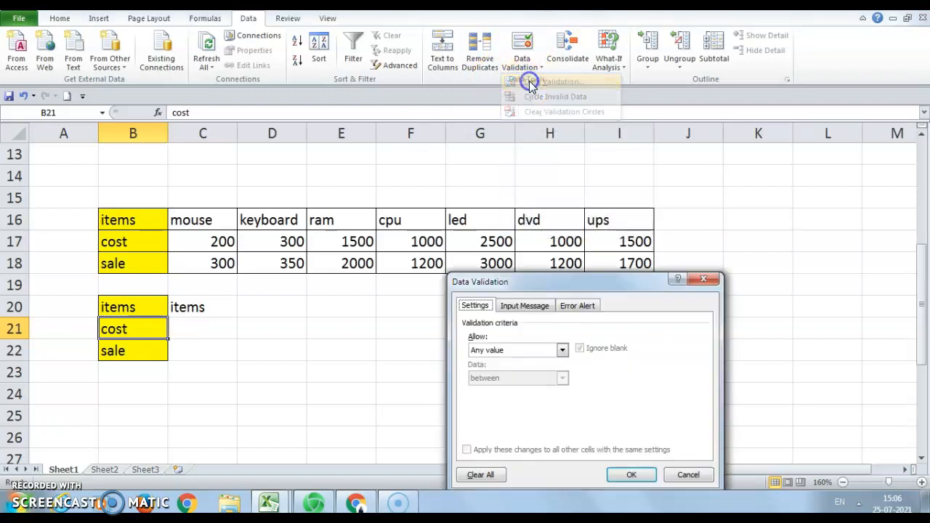
pyautogui.click(564, 351)
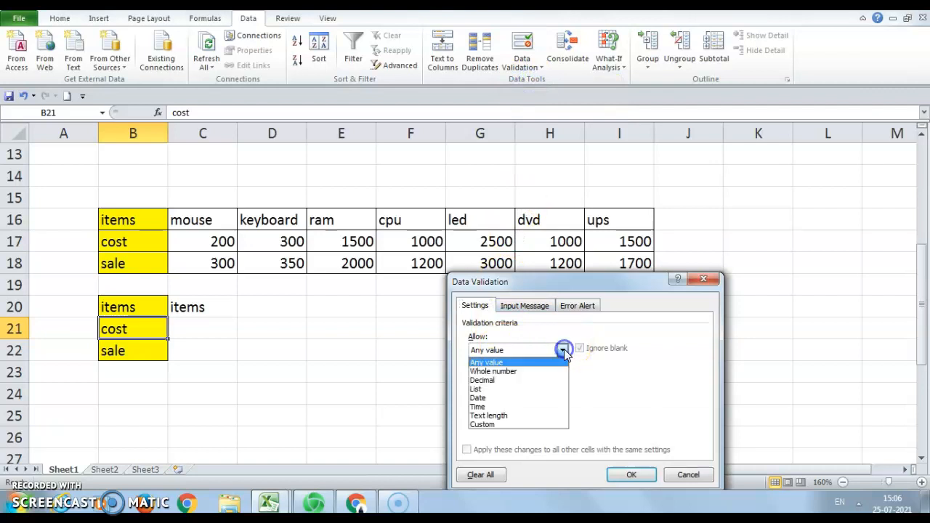
pyautogui.click(526, 389)
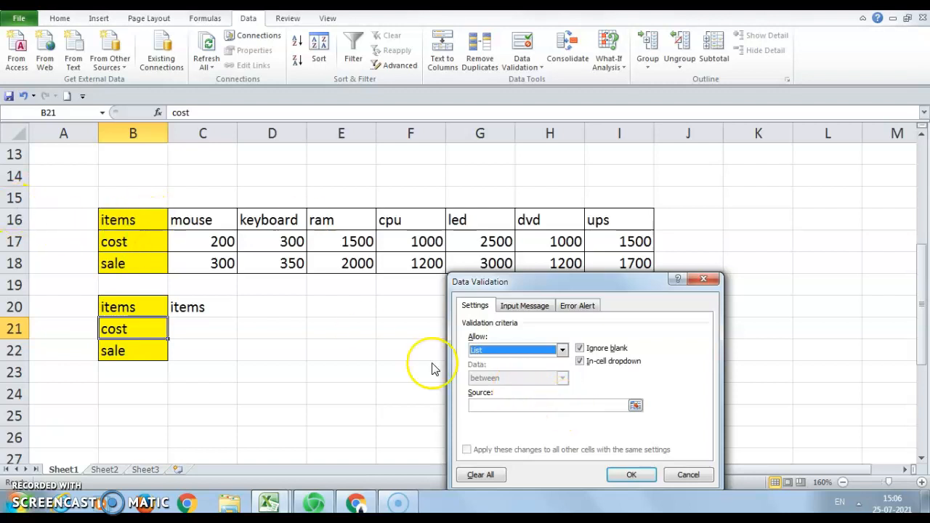
pyautogui.click(634, 406)
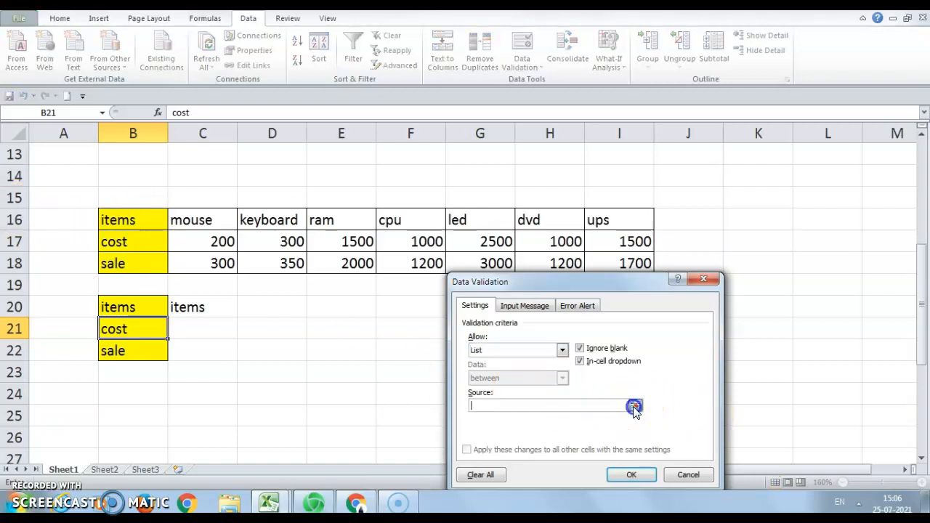
pyautogui.moveTo(121, 243); pyautogui.dragTo(609, 245)
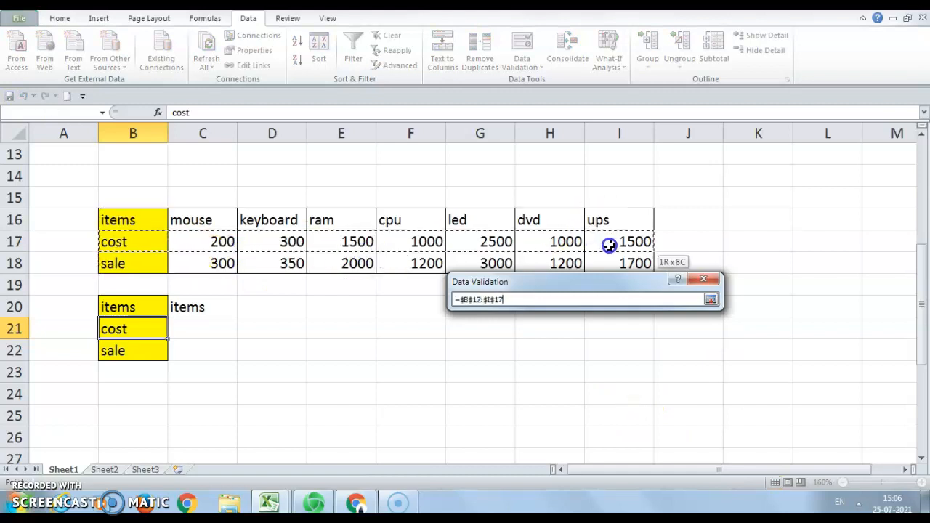
pyautogui.click(710, 299)
pyautogui.click(629, 477)
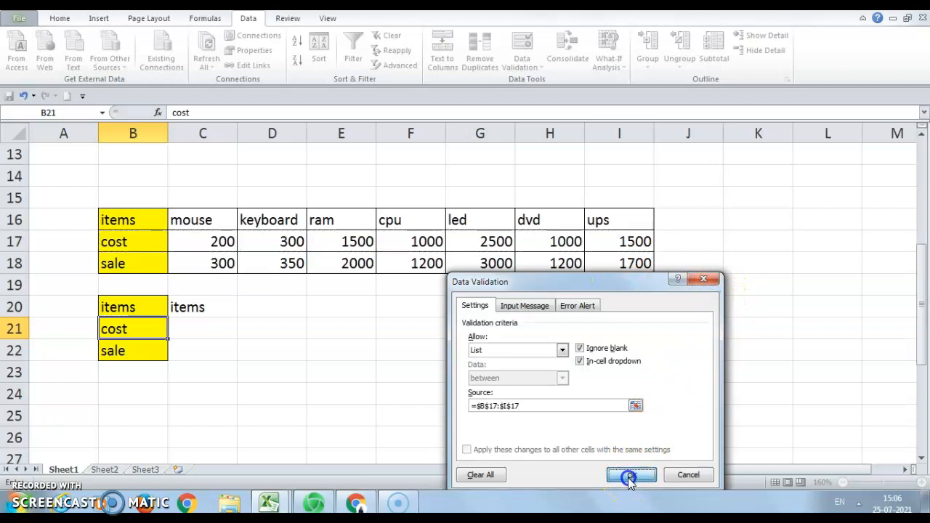
# Begin an HLOOKUP formula in cell C21 using the function arguments dialog, with B20 as the lookup value.
pyautogui.click(206, 327)
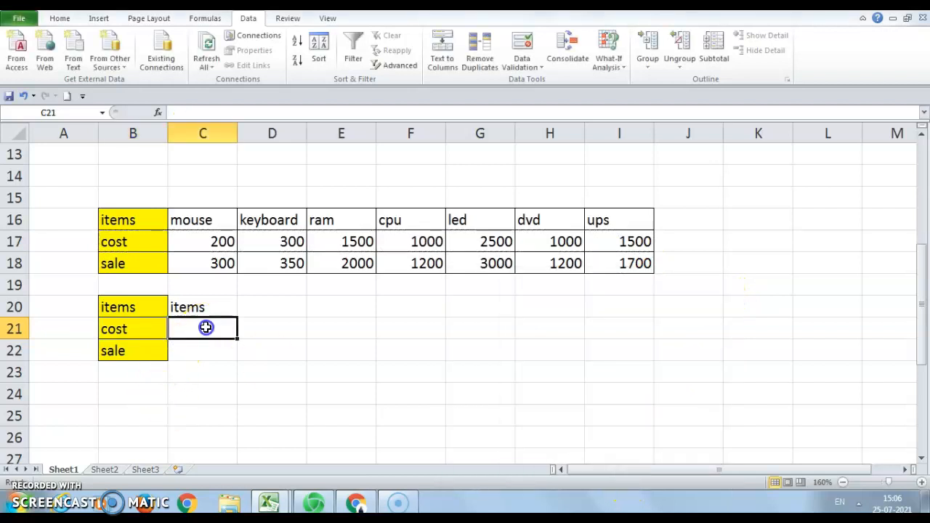
pyautogui.write('=h')
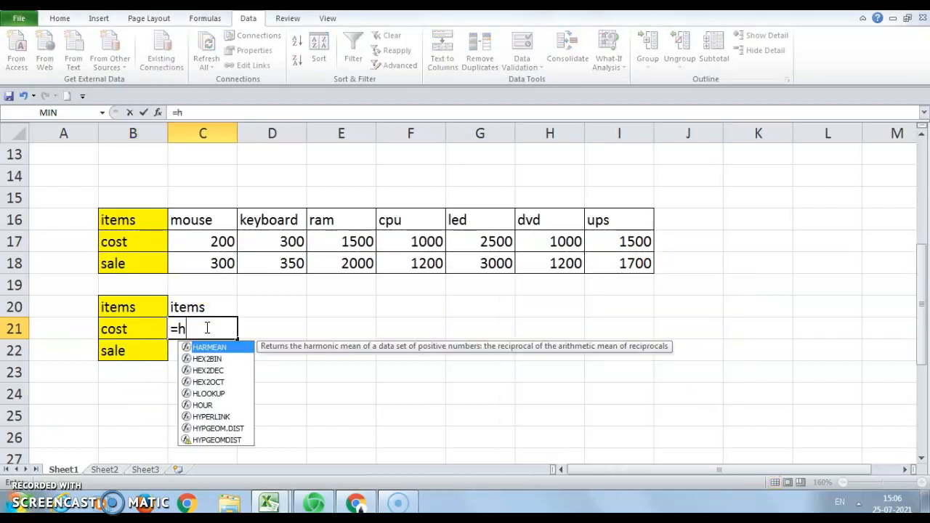
pyautogui.write('l')
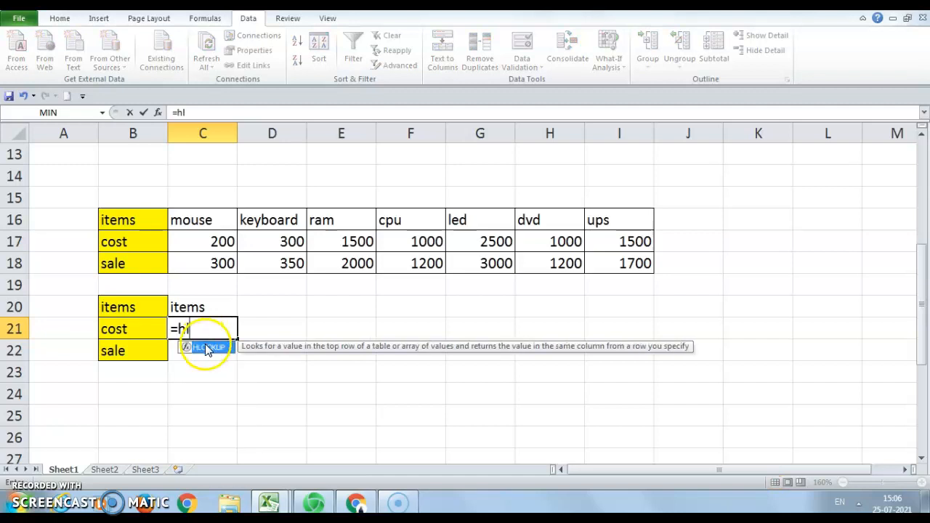
pyautogui.doubleClick(206, 347)
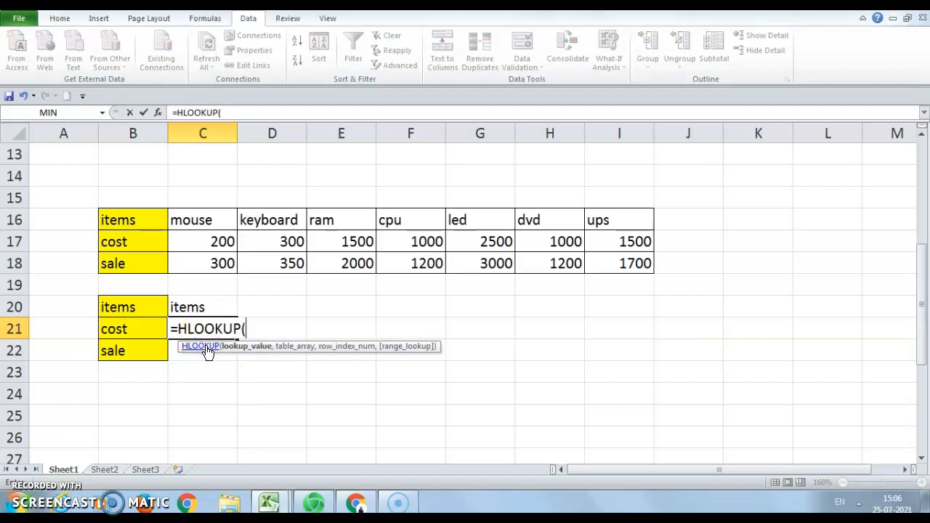
pyautogui.hotkey('ctrl', 'a')
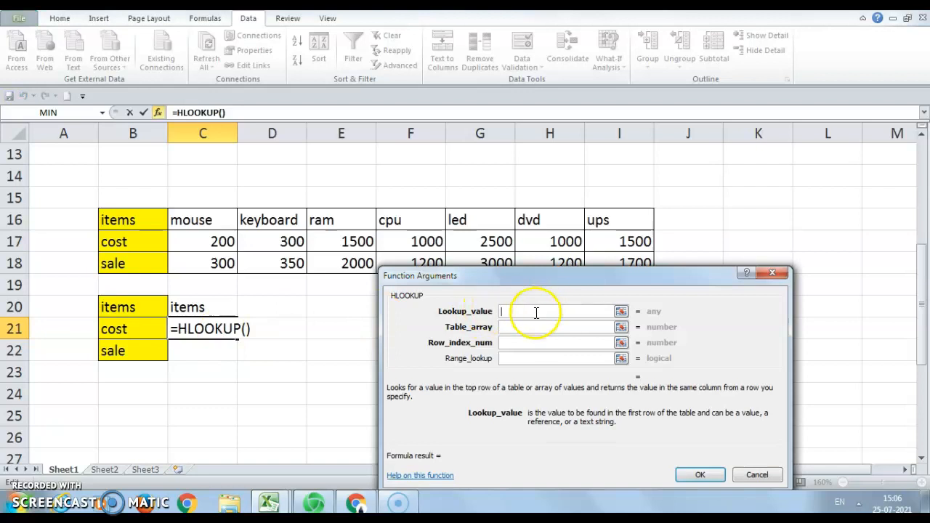
pyautogui.click(151, 308)
# Complete the HLOOKUP in C21 with table array B16:I18, row index 2 and range lookup 0.
pyautogui.click(516, 325)
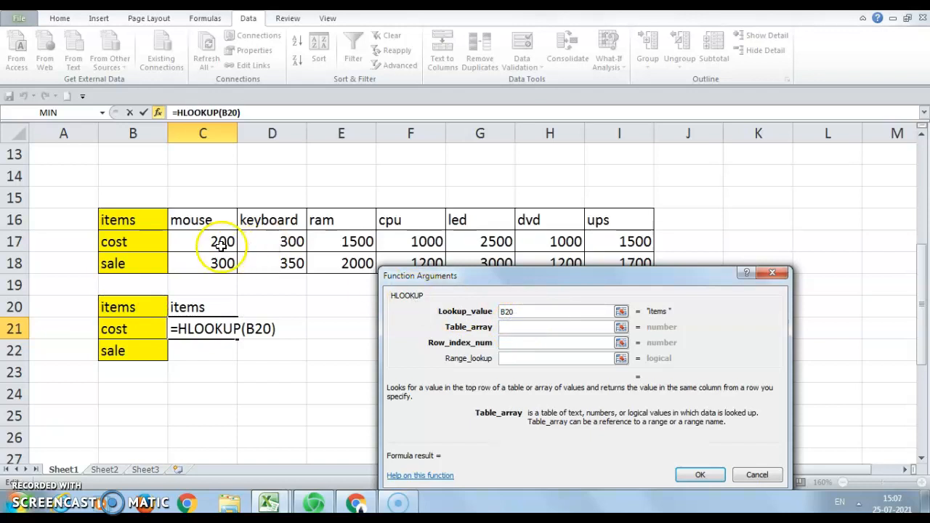
pyautogui.moveTo(148, 218); pyautogui.dragTo(645, 260)
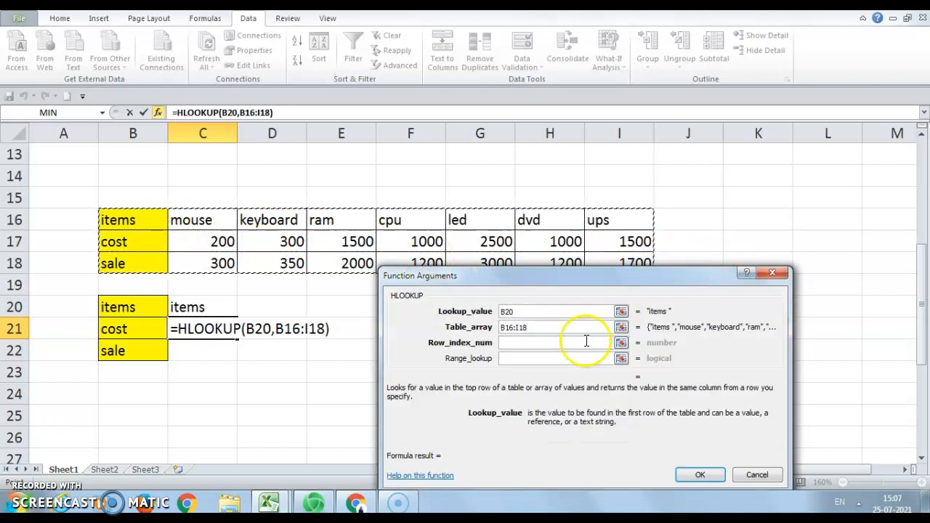
pyautogui.click(561, 345)
pyautogui.write('2')
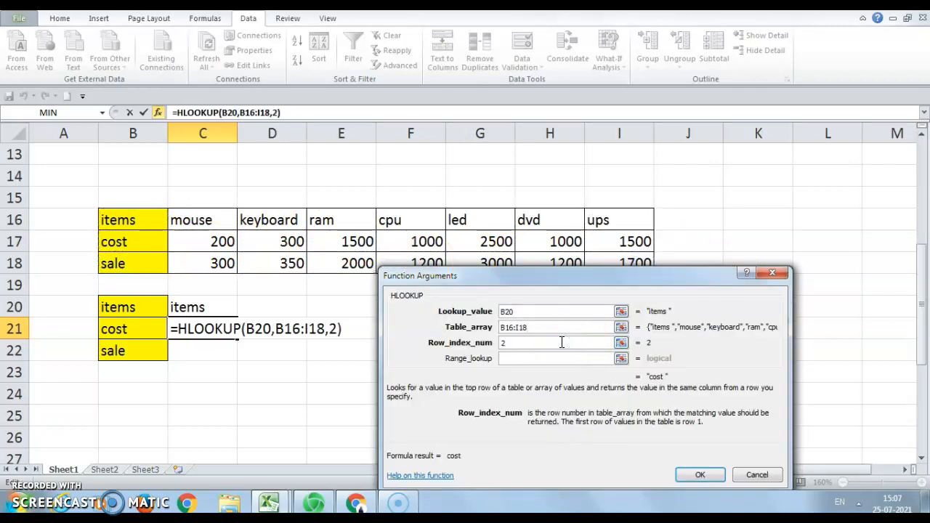
pyautogui.click(550, 359)
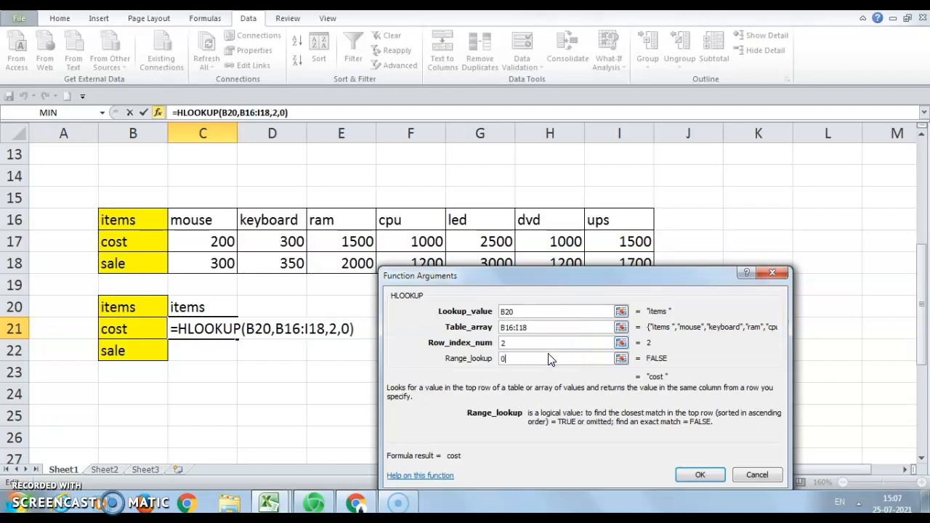
pyautogui.press('Return')
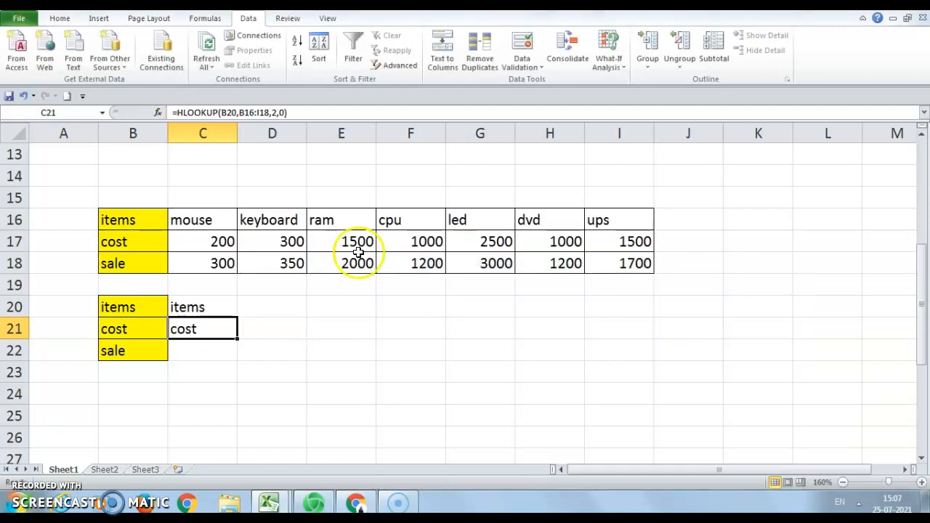
# Apply a List data validation rule to the sale cell B22 with $B$18:$I$18 as its source.
pyautogui.click(154, 350)
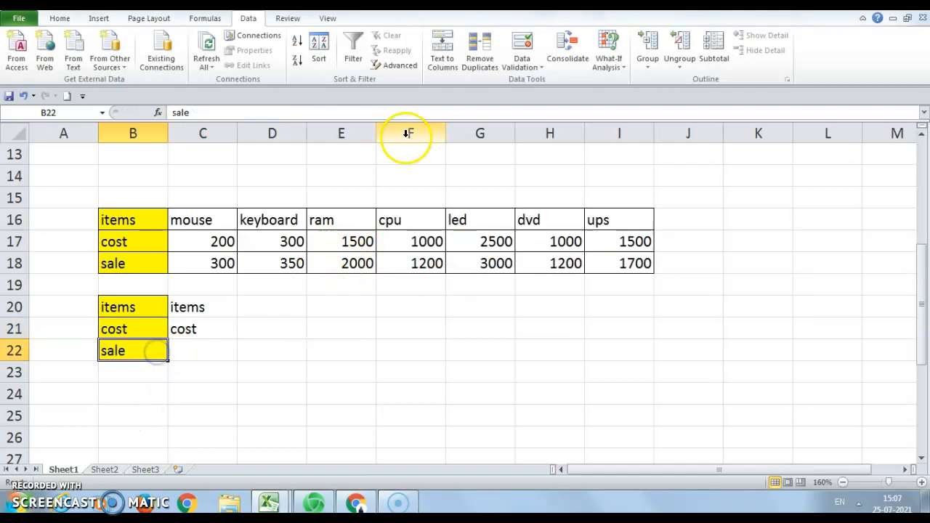
pyautogui.click(523, 64)
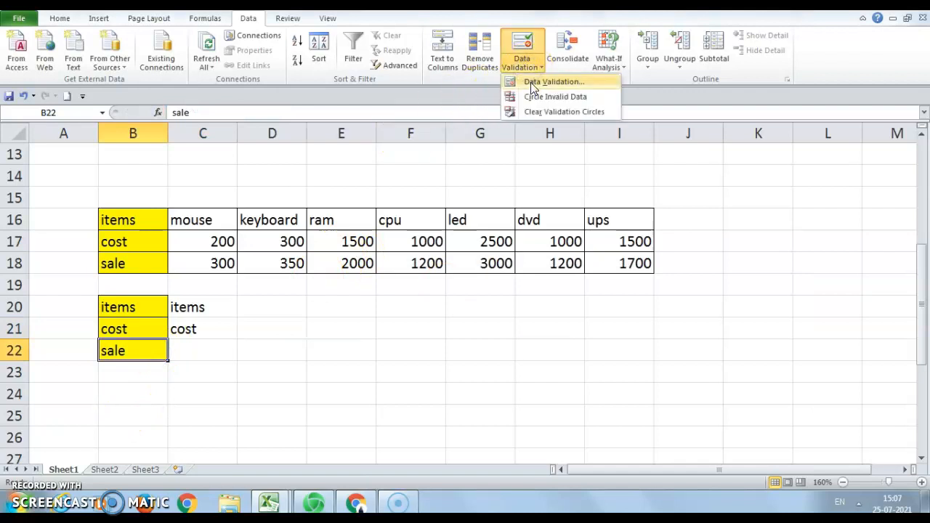
pyautogui.click(531, 85)
pyautogui.click(562, 348)
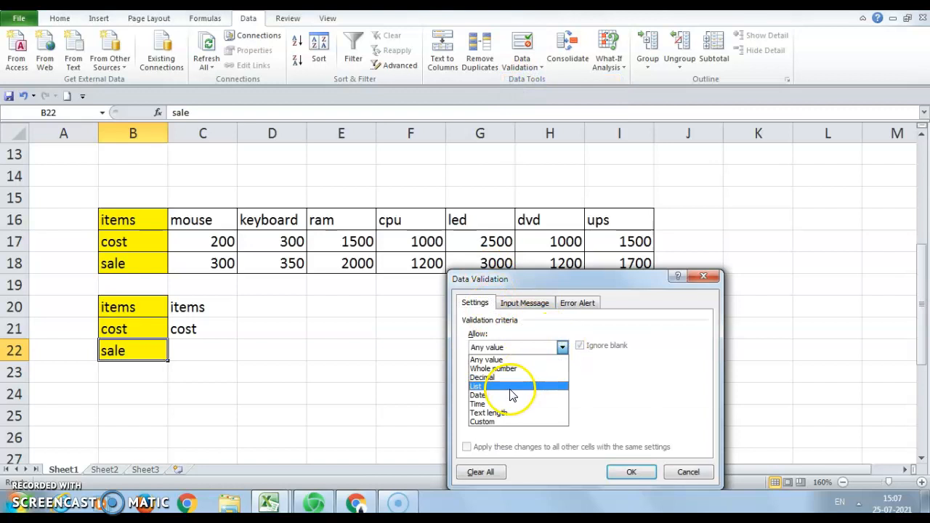
pyautogui.click(508, 386)
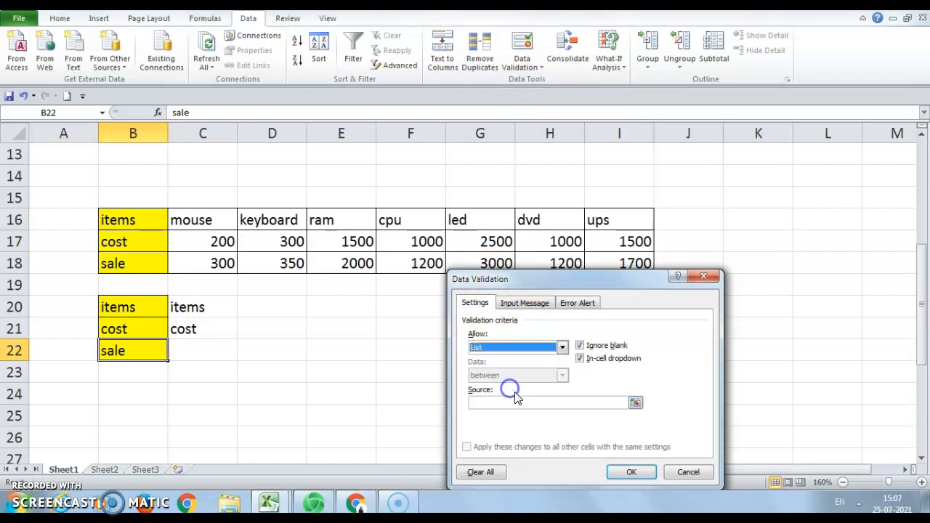
pyautogui.click(634, 403)
pyautogui.moveTo(123, 262); pyautogui.dragTo(613, 264)
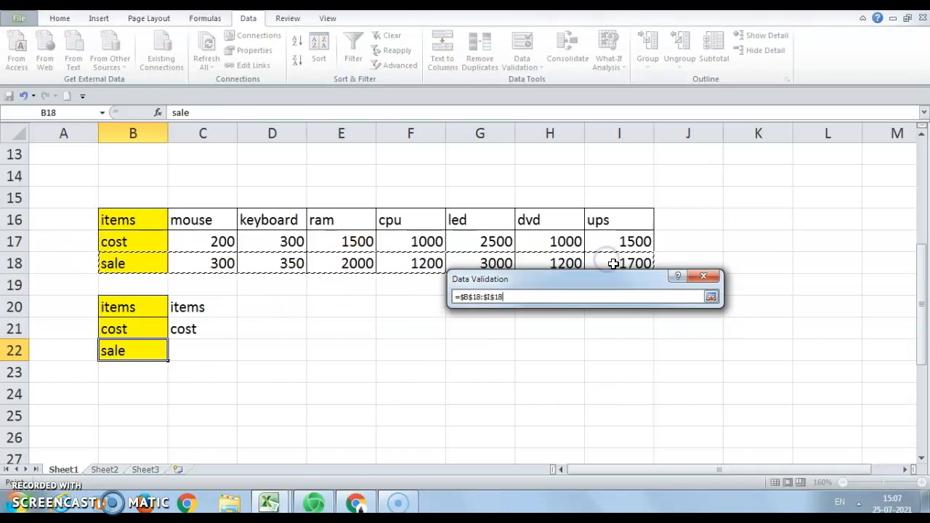
pyautogui.click(710, 296)
pyautogui.click(628, 472)
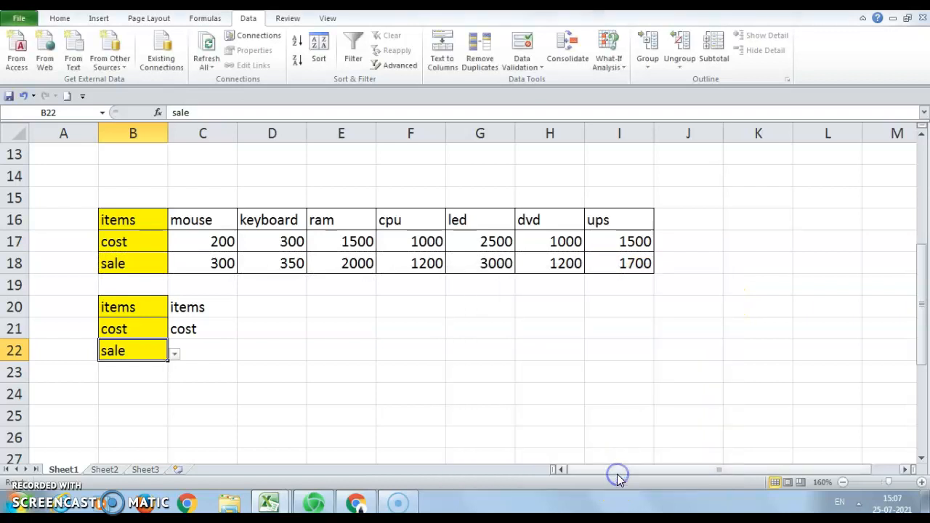
# Check the dropdown list in B22 and begin an HLOOKUP formula in C22 through the function arguments dialog, with B20 as lookup value.
pyautogui.click(174, 353)
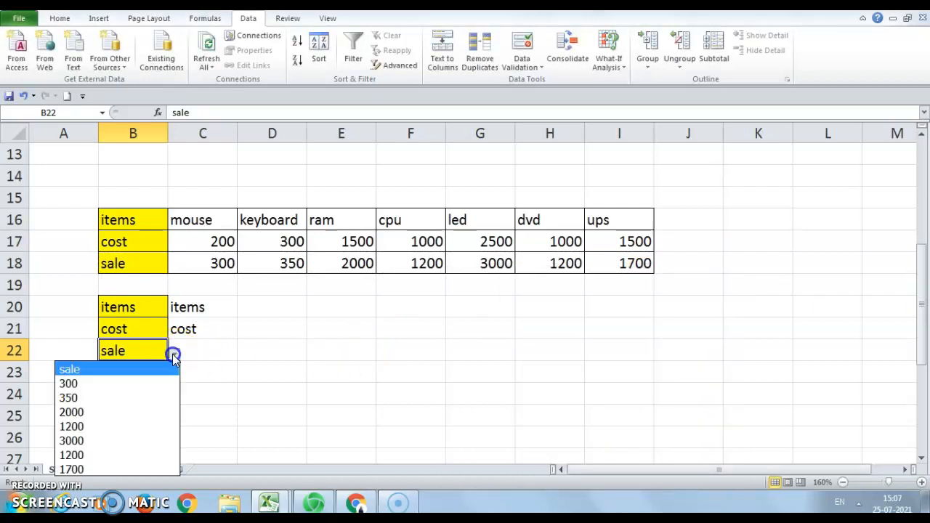
pyautogui.click(204, 351)
pyautogui.click(204, 351)
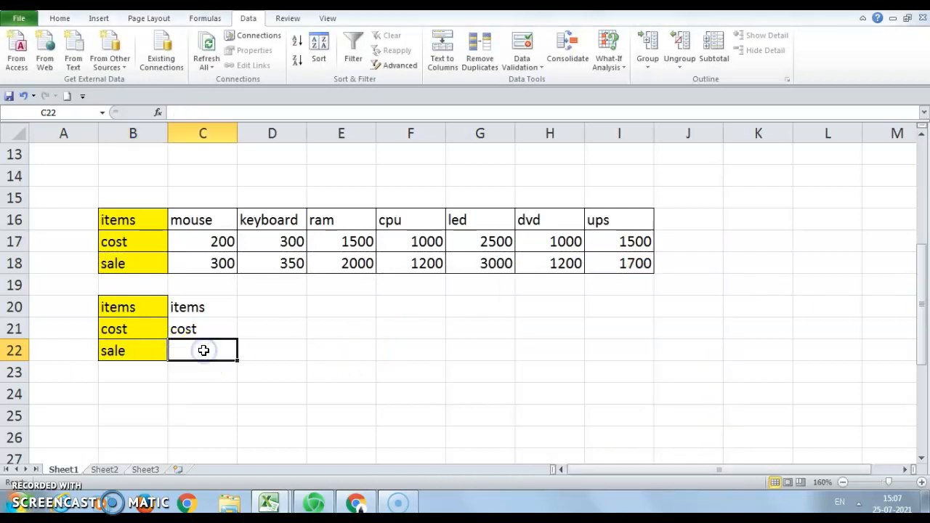
pyautogui.write('=h')
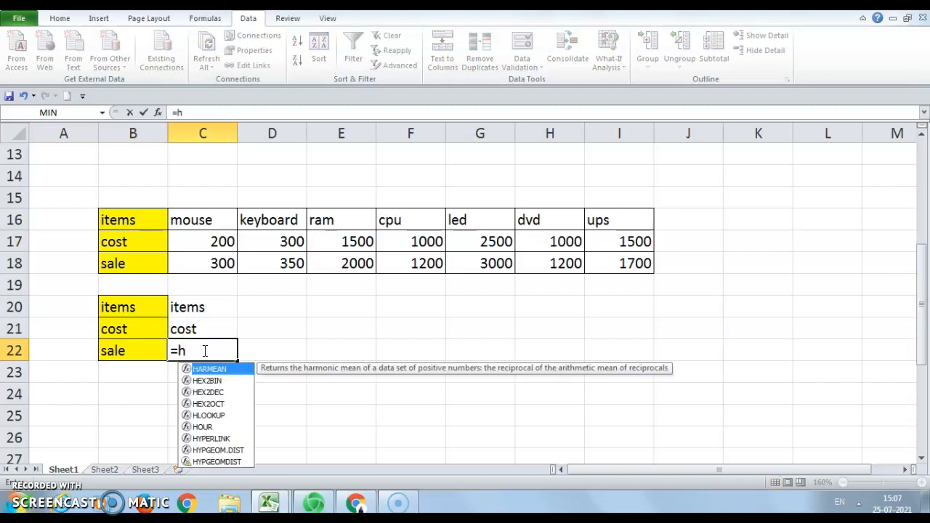
pyautogui.doubleClick(211, 415)
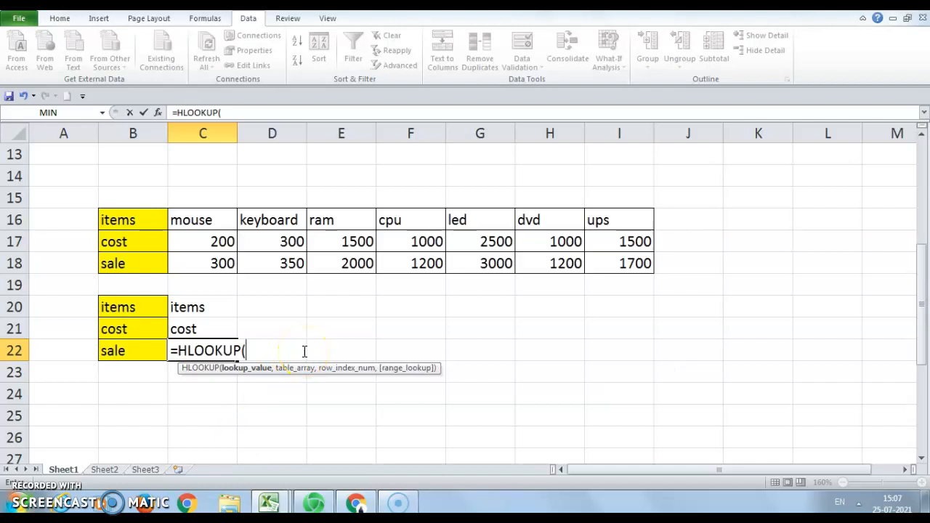
pyautogui.hotkey('shift', 'F3')
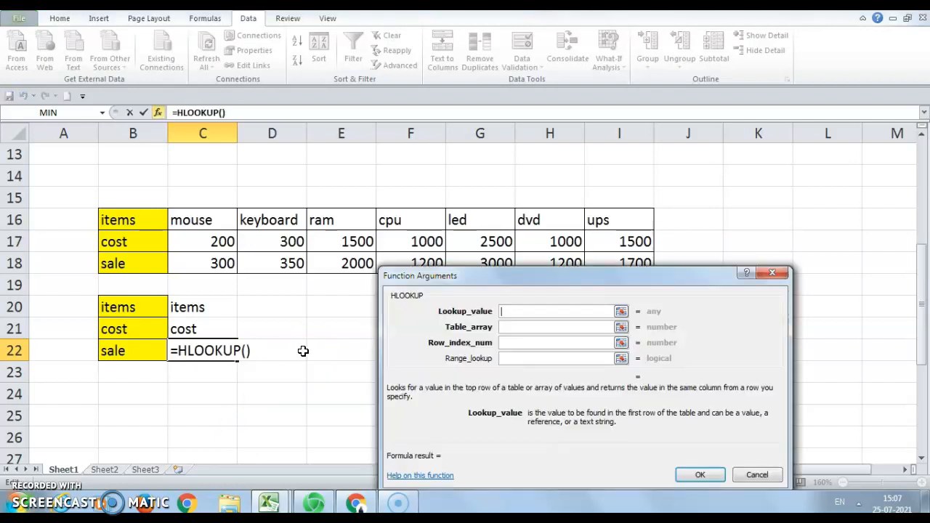
pyautogui.click(541, 311)
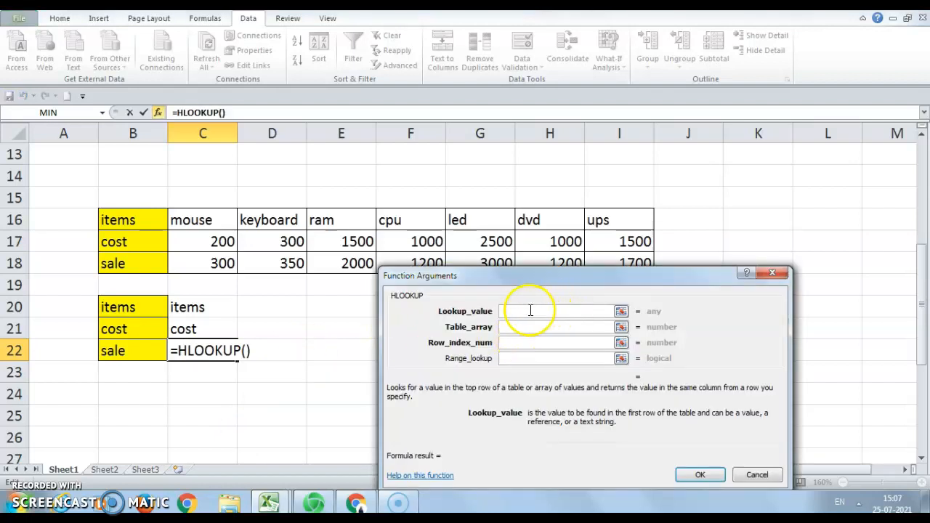
pyautogui.click(151, 305)
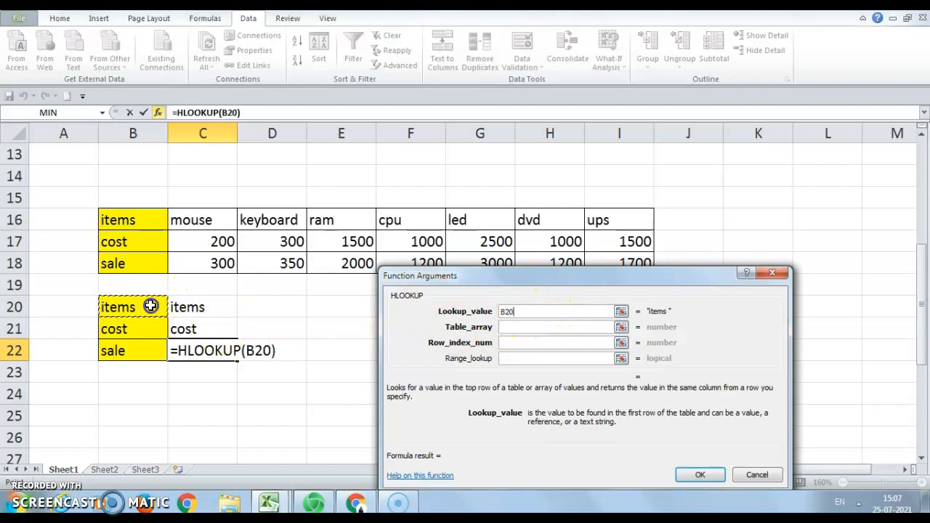
# Complete the HLOOKUP in C22 with table array B16:I18, row index 3 and range lookup 0.
pyautogui.click(509, 327)
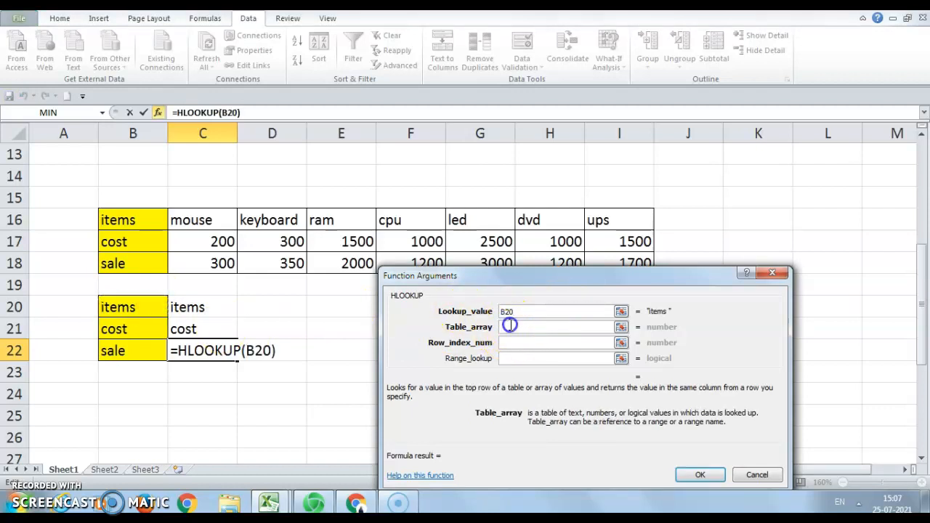
pyautogui.moveTo(136, 221); pyautogui.dragTo(633, 252)
pyautogui.click(564, 343)
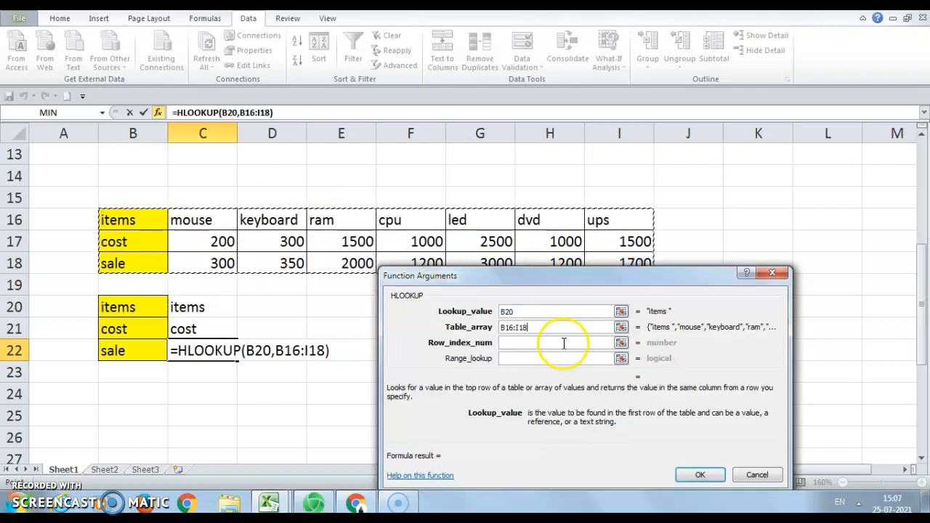
pyautogui.write('3')
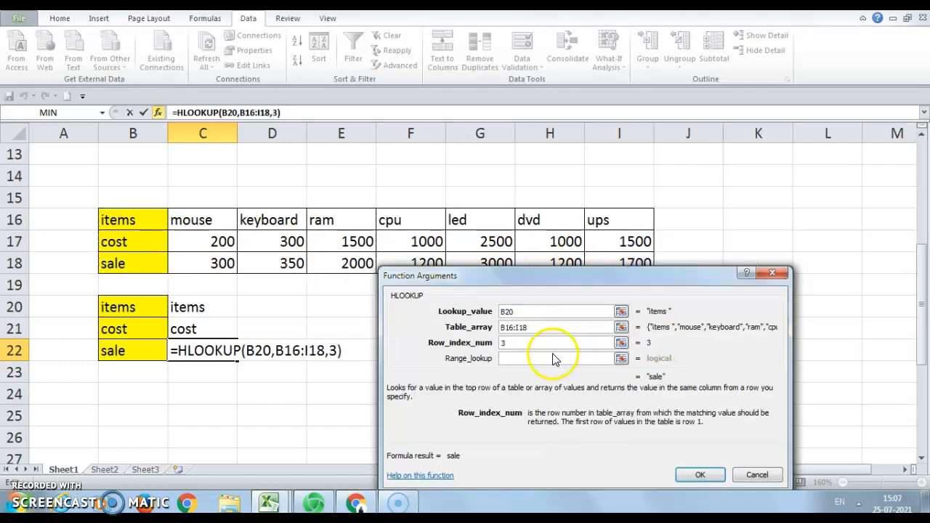
pyautogui.click(552, 358)
pyautogui.write('0')
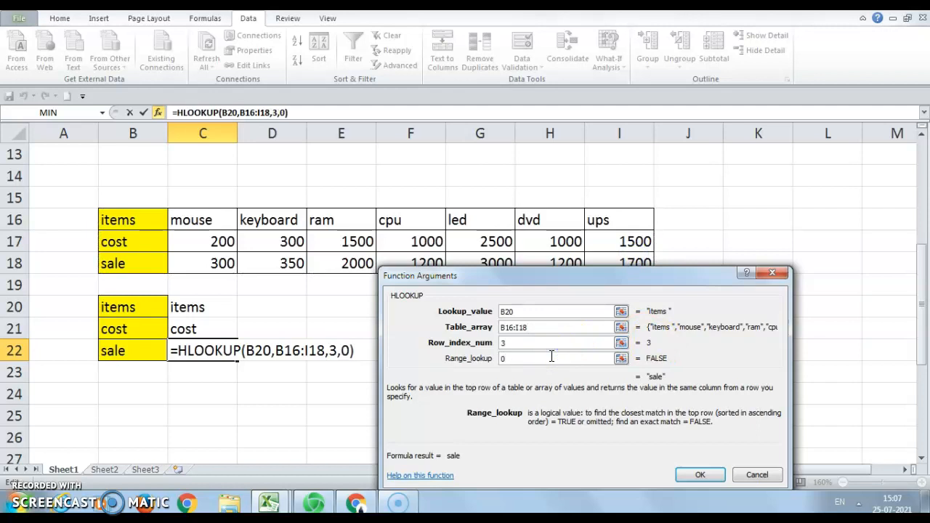
pyautogui.press('Return')
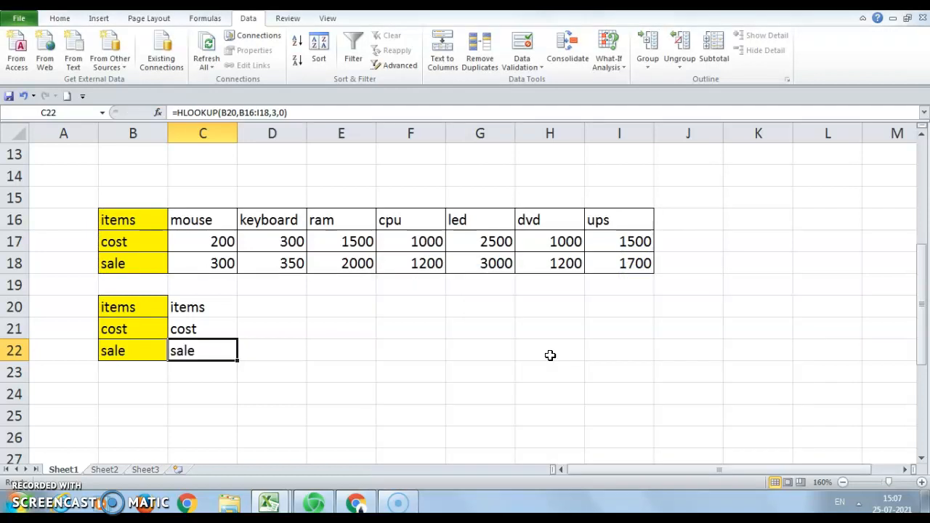
# Test the HLOOKUP block by choosing ups and finally led from the item dropdown list in B20.
pyautogui.click(160, 310)
pyautogui.click(175, 310)
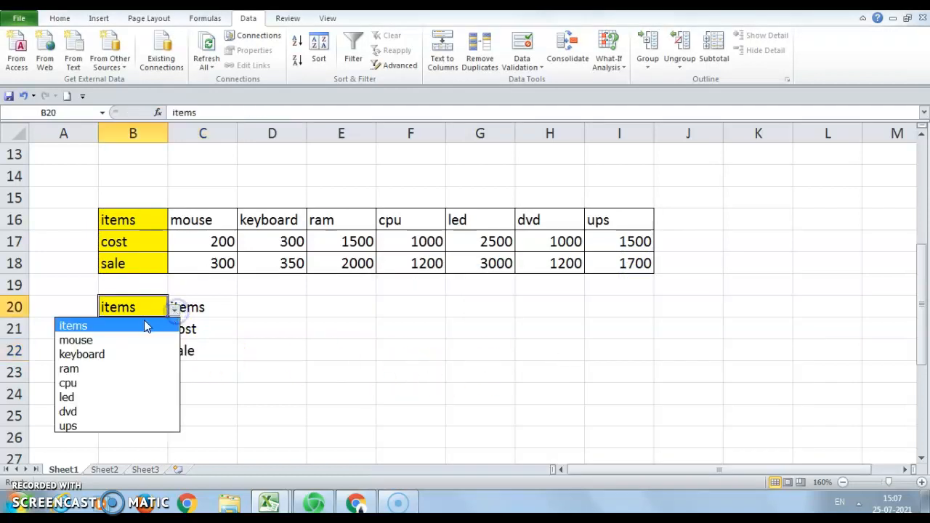
pyautogui.click(92, 427)
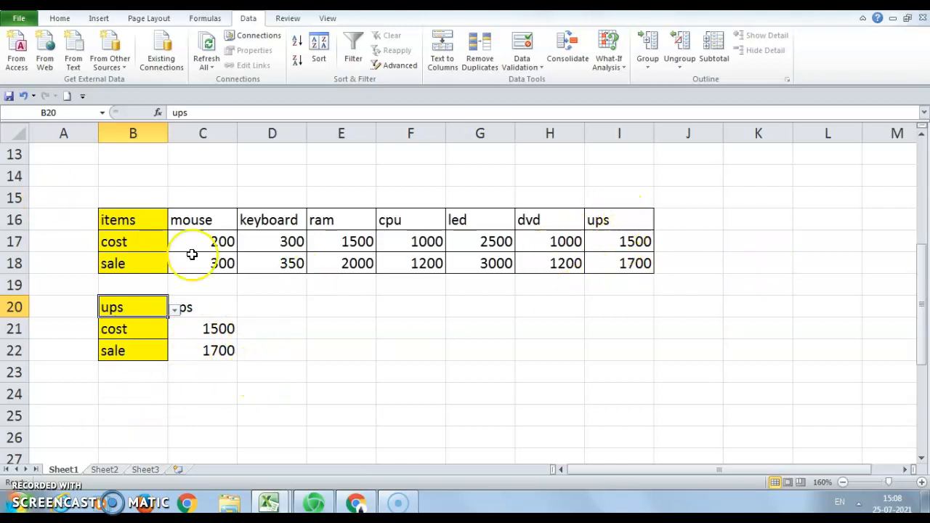
pyautogui.click(176, 310)
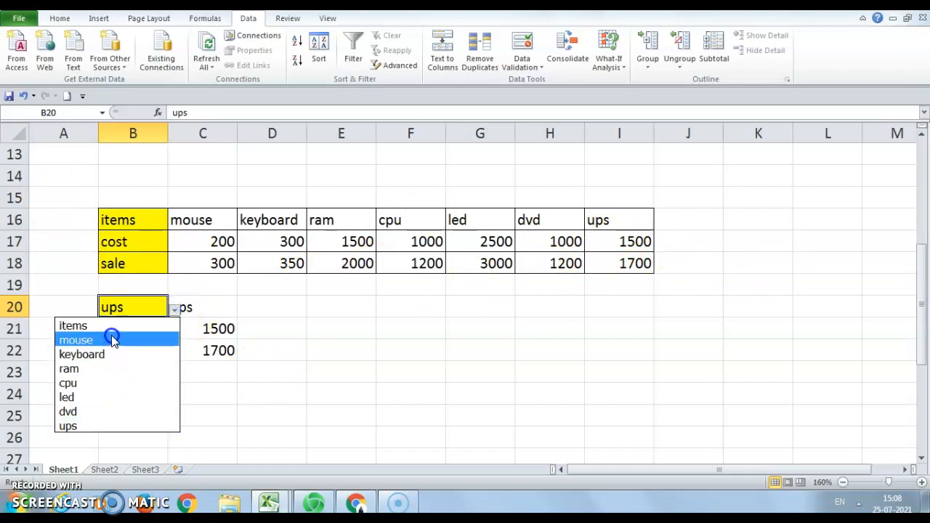
pyautogui.click(95, 397)
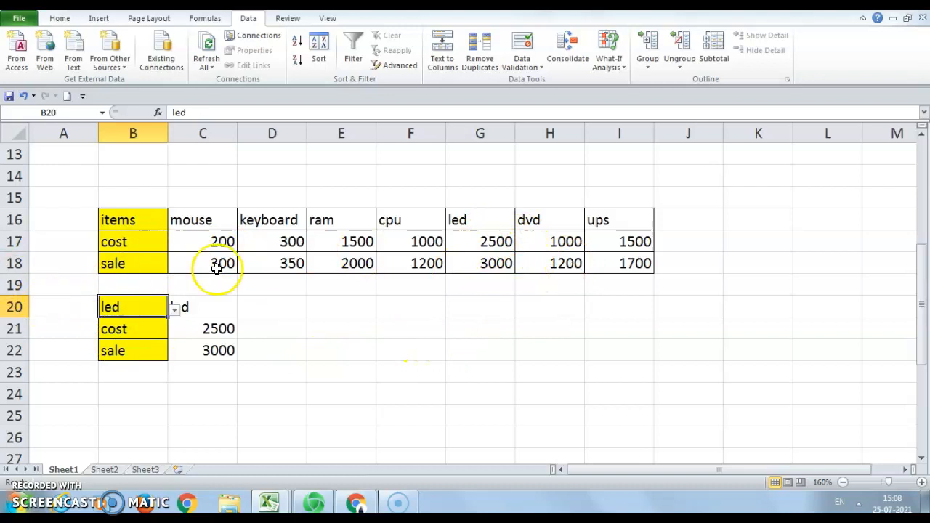
pyautogui.moveTo(923, 297); pyautogui.dragTo(924, 227)
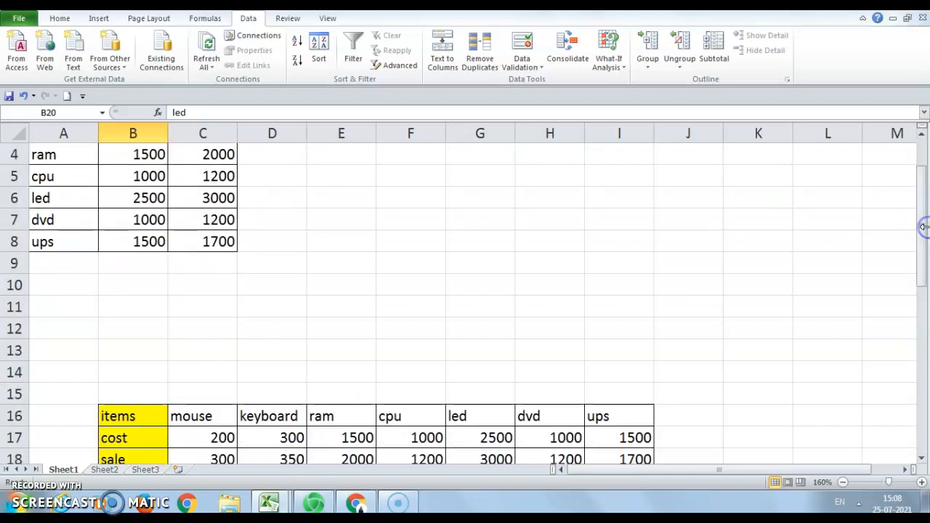